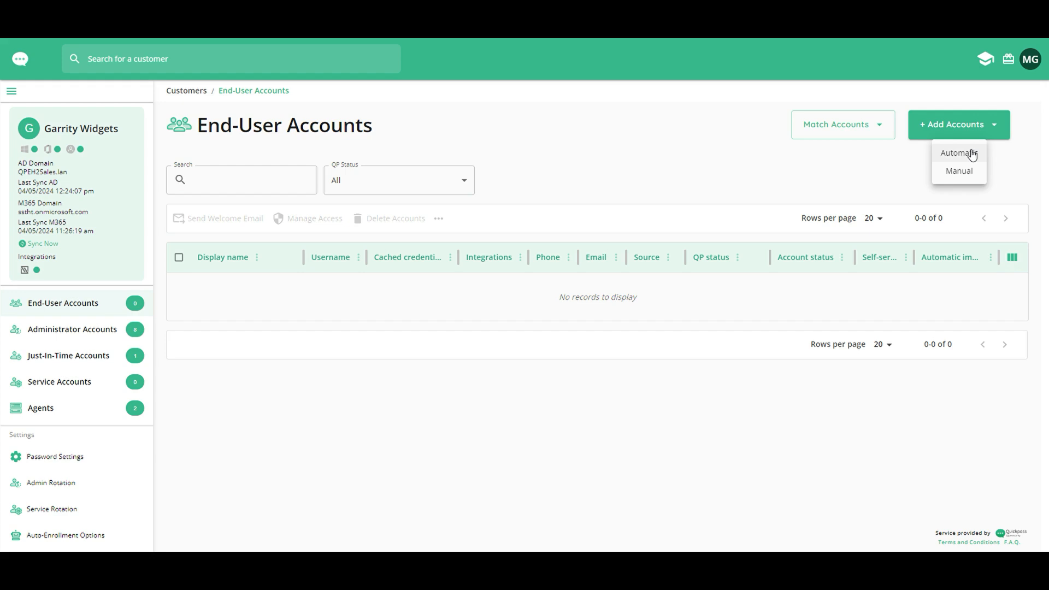
# - Start a manual end-user account import and choose Sync from a Single Source as the account source
pyautogui.click(965, 174)
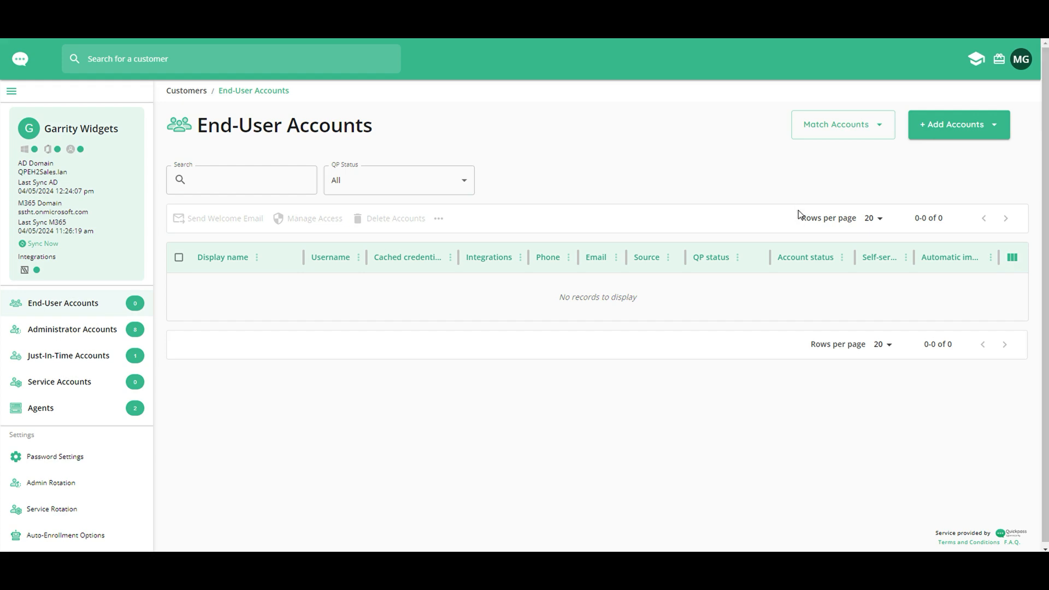
pyautogui.click(951, 125)
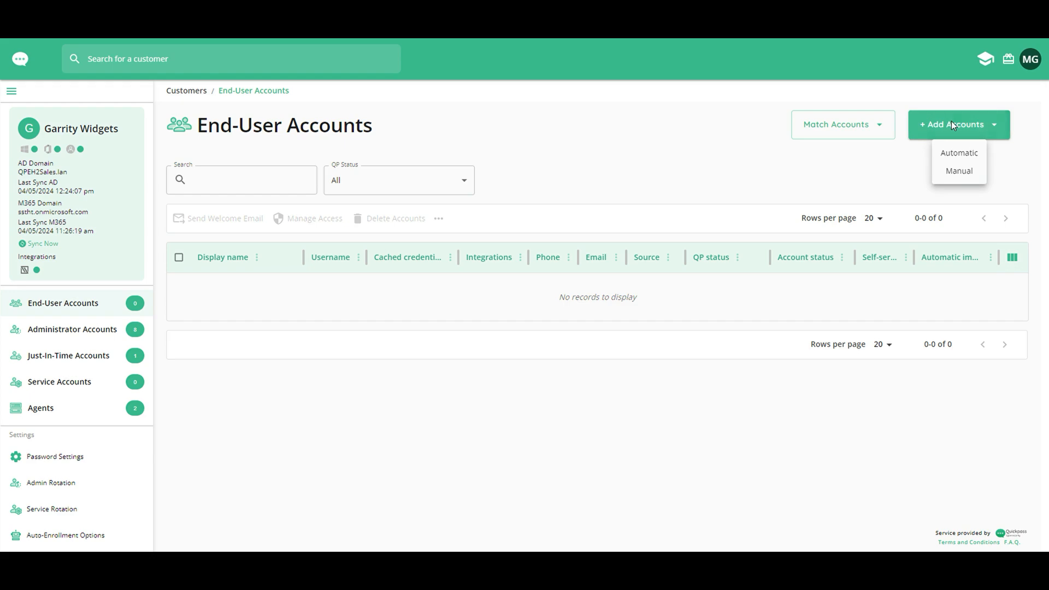
pyautogui.click(960, 171)
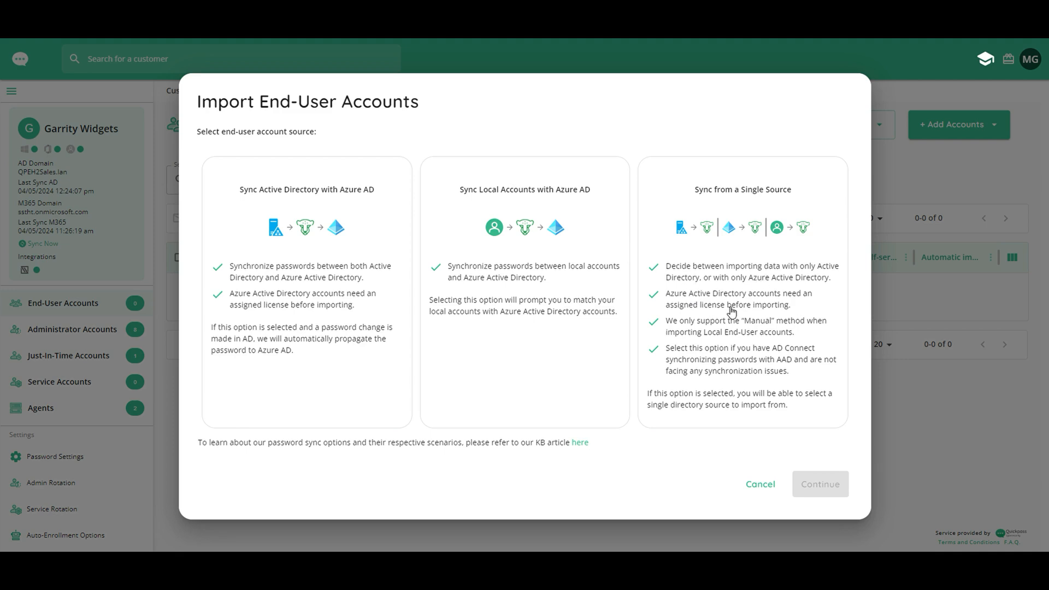
pyautogui.click(746, 323)
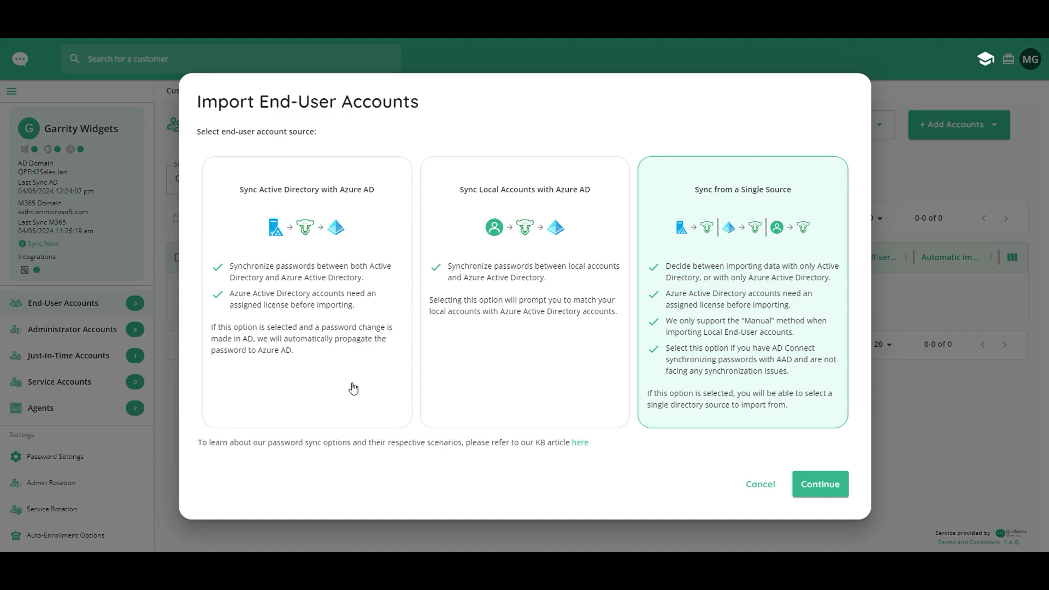
pyautogui.click(324, 283)
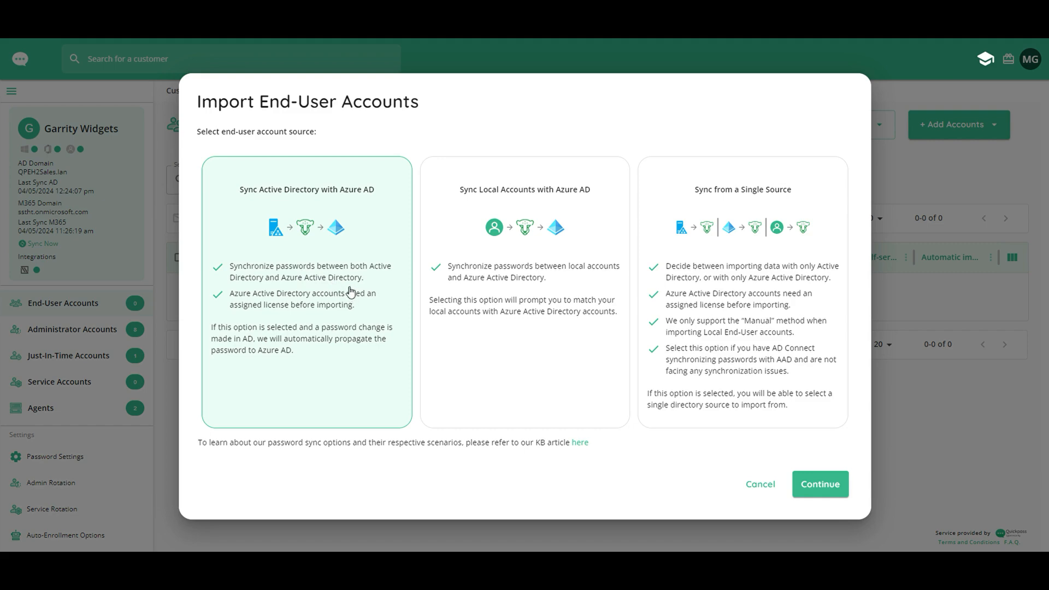
pyautogui.click(528, 327)
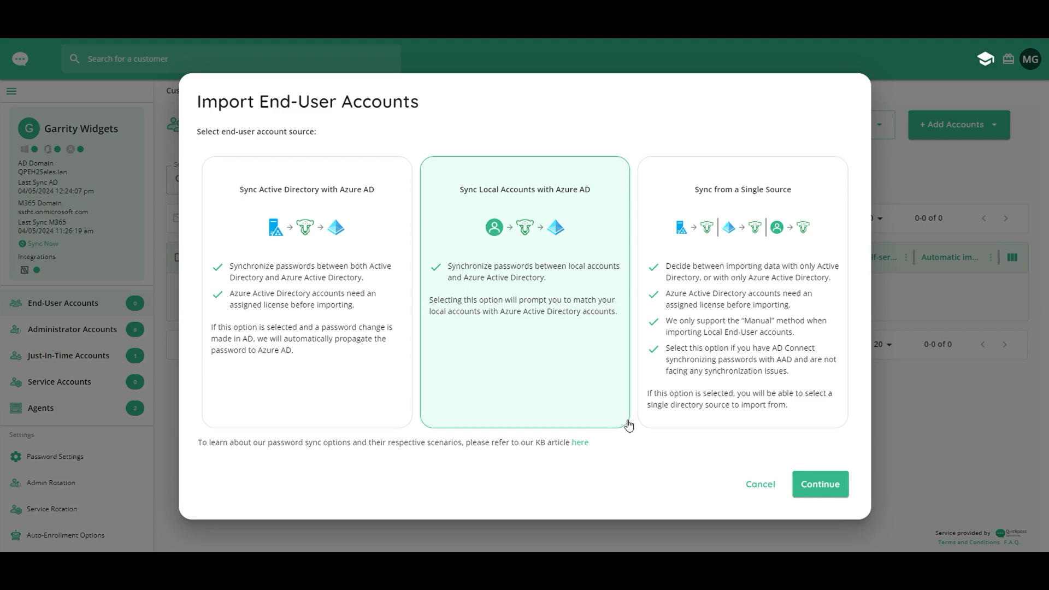
pyautogui.click(710, 377)
pyautogui.click(817, 485)
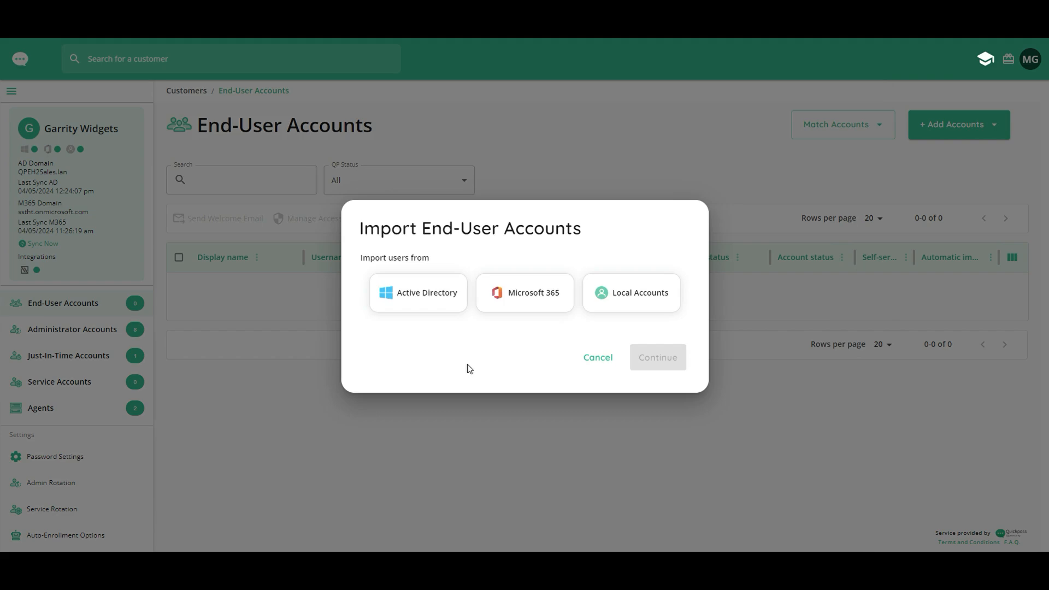
# - Import the first two end-user accounts in the BC/Users/ organizational unit from Active Directory
pyautogui.click(423, 298)
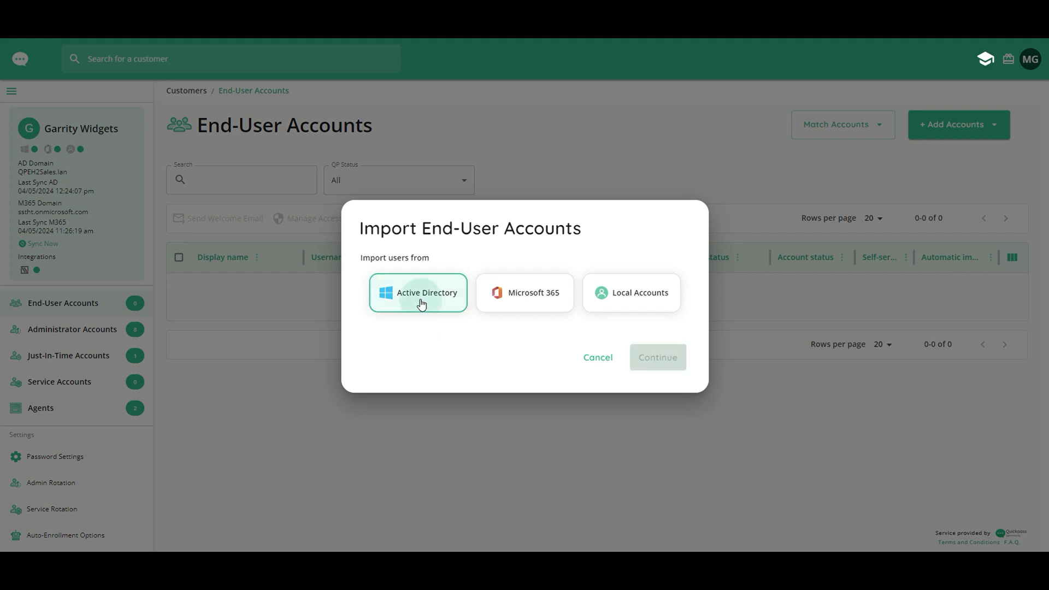
pyautogui.click(659, 358)
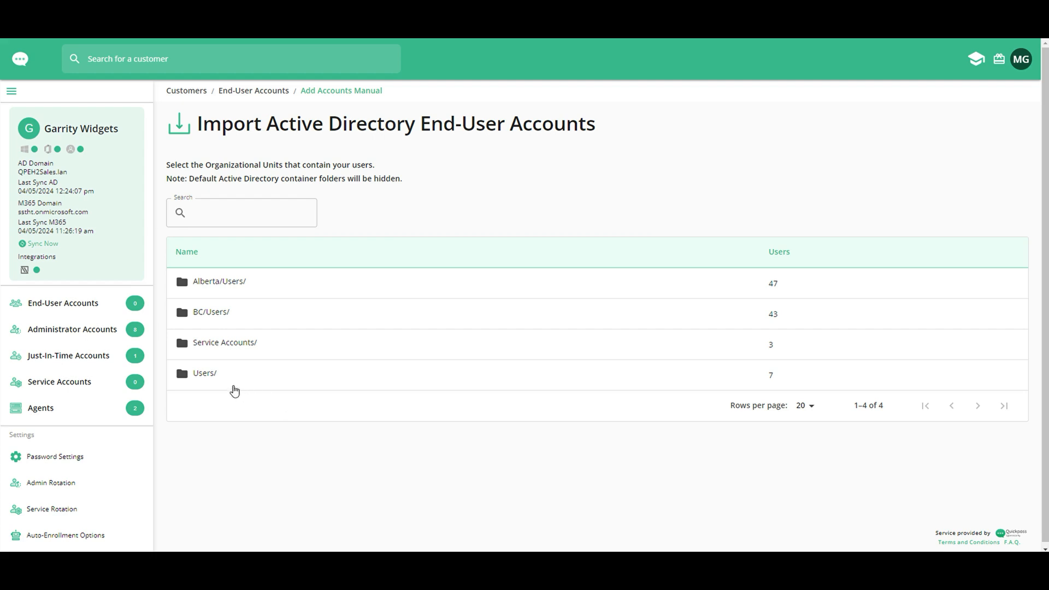
pyautogui.click(209, 313)
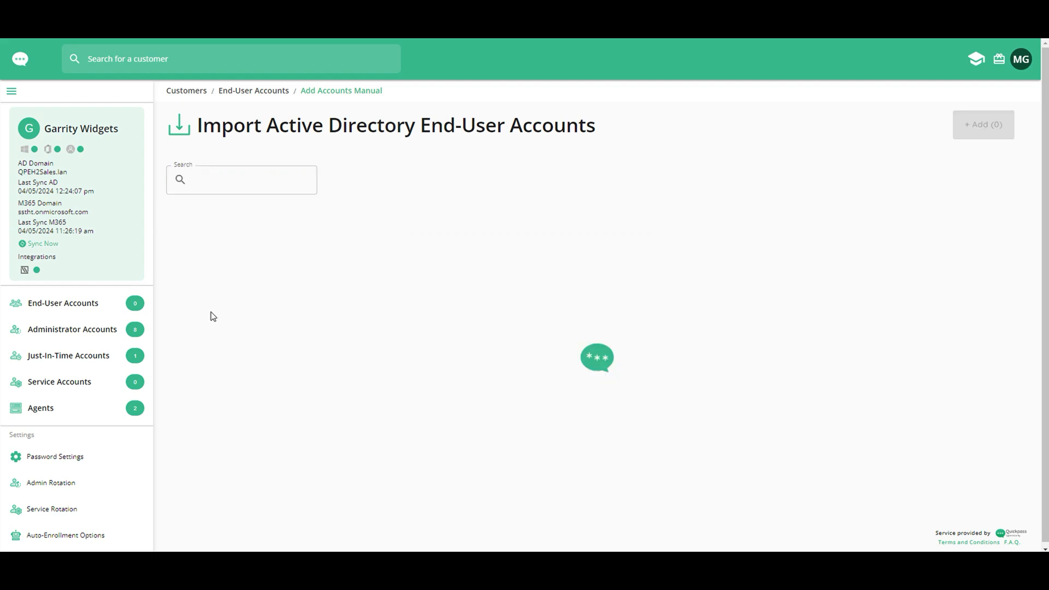
pyautogui.click(189, 253)
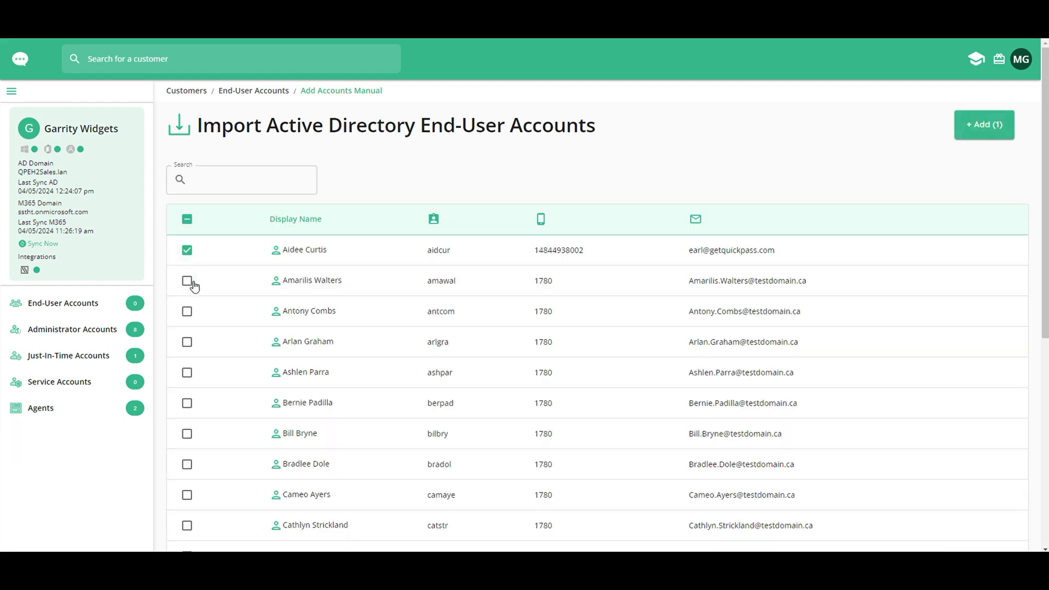
pyautogui.click(189, 283)
pyautogui.click(981, 124)
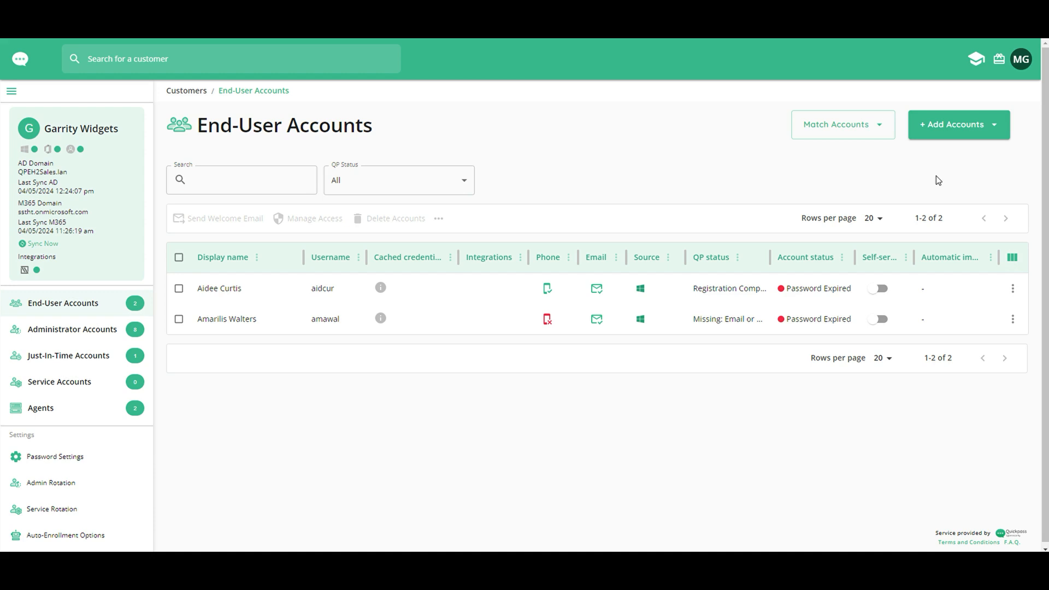
# - Start another manual single-source end-user import with Microsoft 365 as the source
pyautogui.click(952, 125)
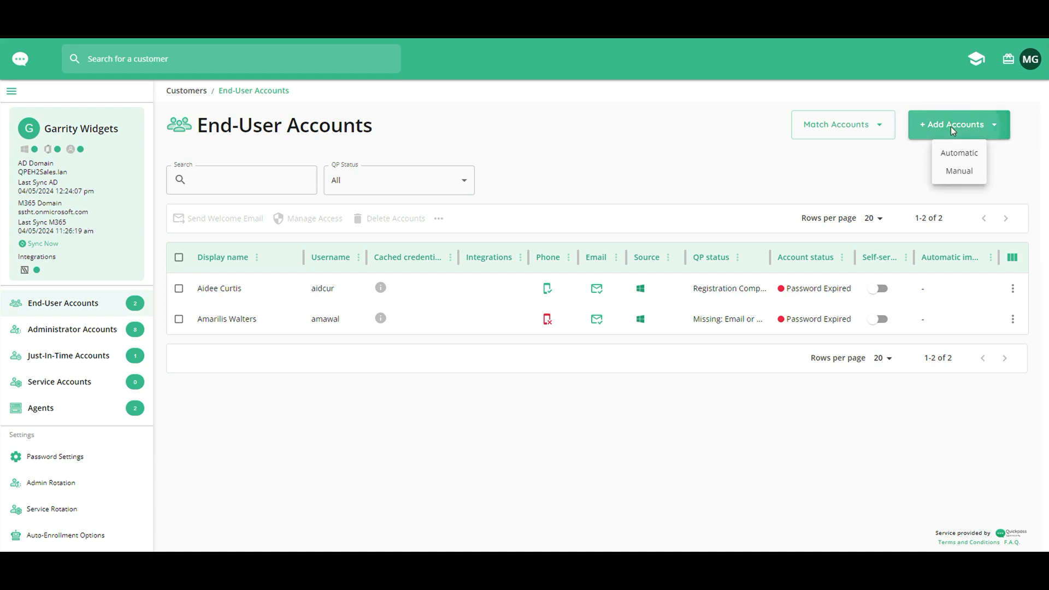
pyautogui.click(962, 176)
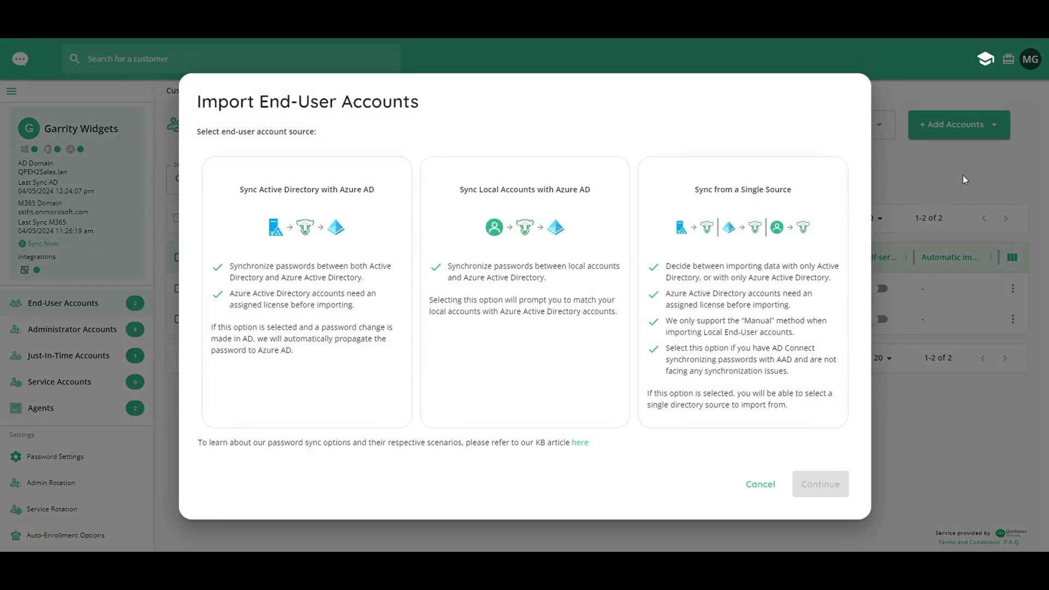
pyautogui.click(719, 269)
pyautogui.click(817, 483)
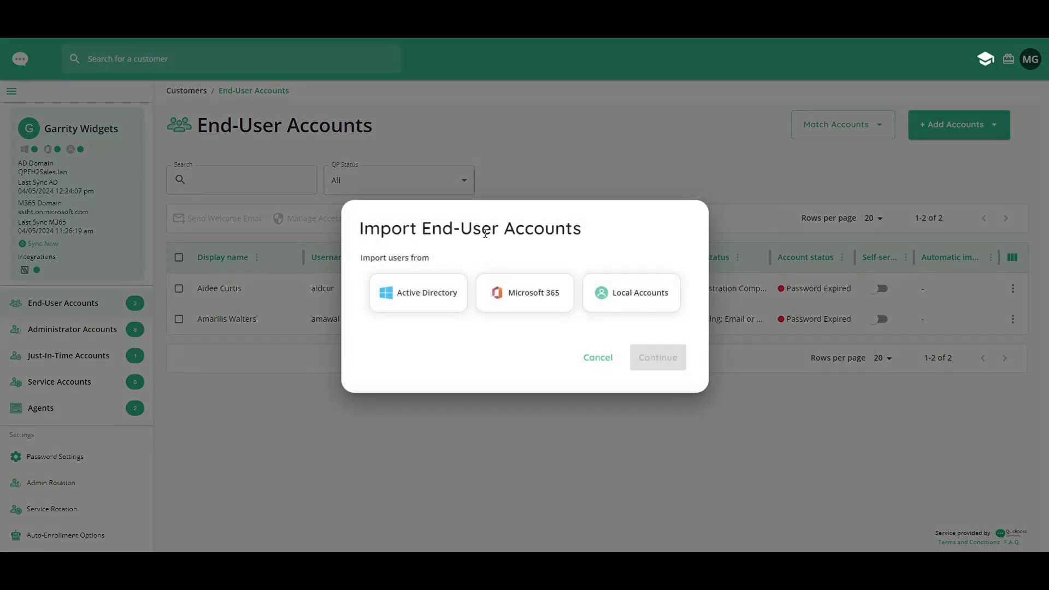
pyautogui.click(529, 300)
pyautogui.click(665, 364)
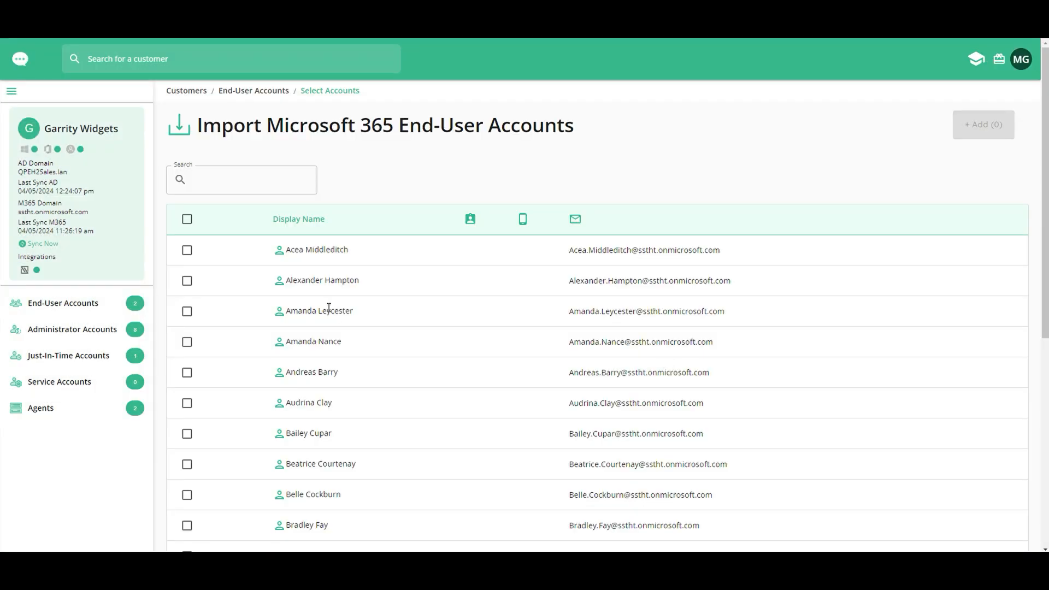
# - Add the fifth and sixth listed Microsoft 365 accounts as end users
pyautogui.click(187, 250)
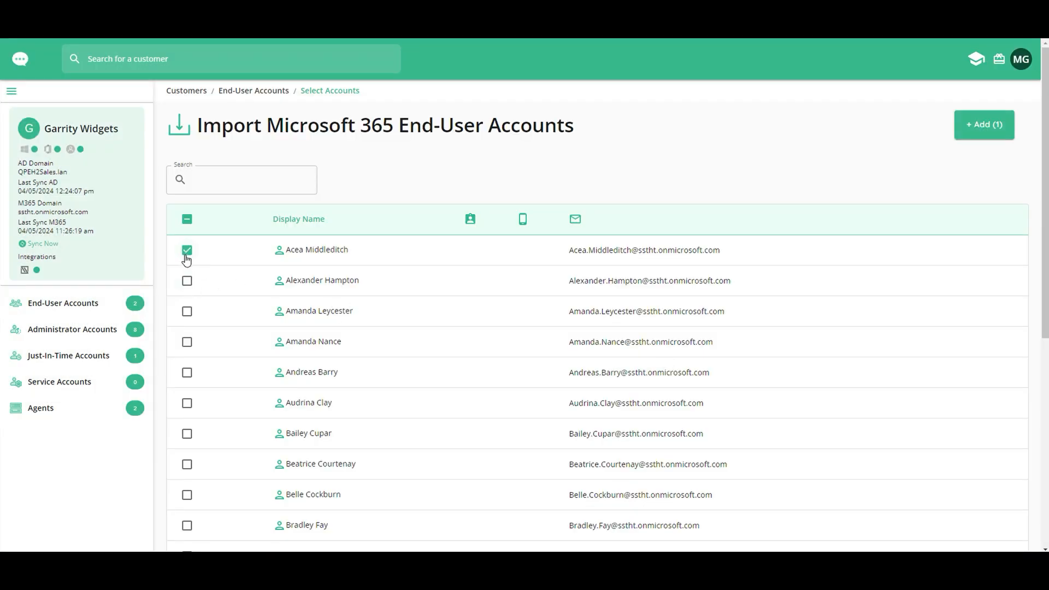
pyautogui.click(187, 250)
pyautogui.click(187, 372)
pyautogui.click(186, 403)
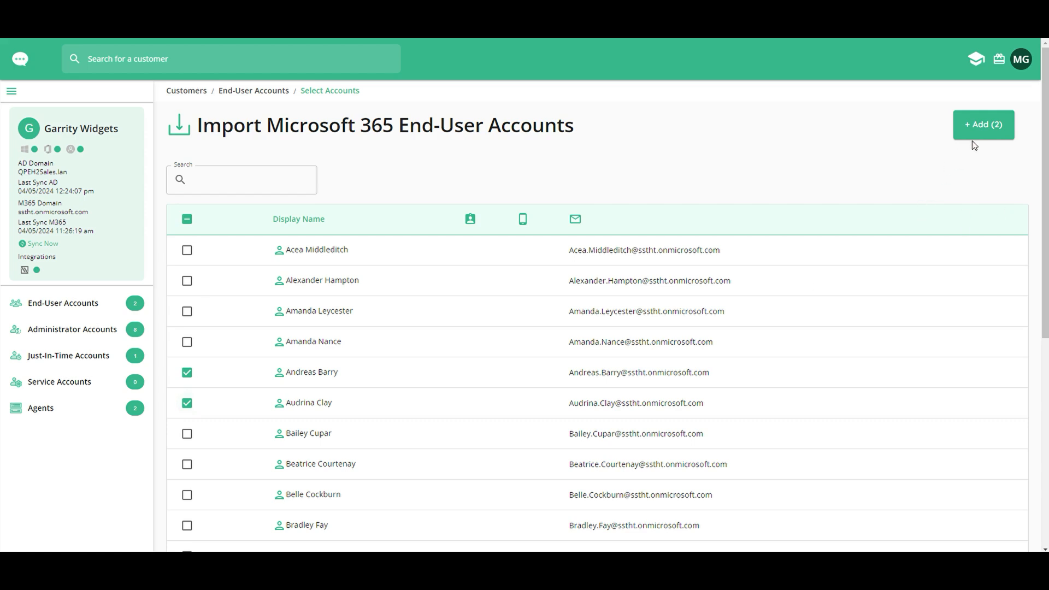
pyautogui.click(974, 124)
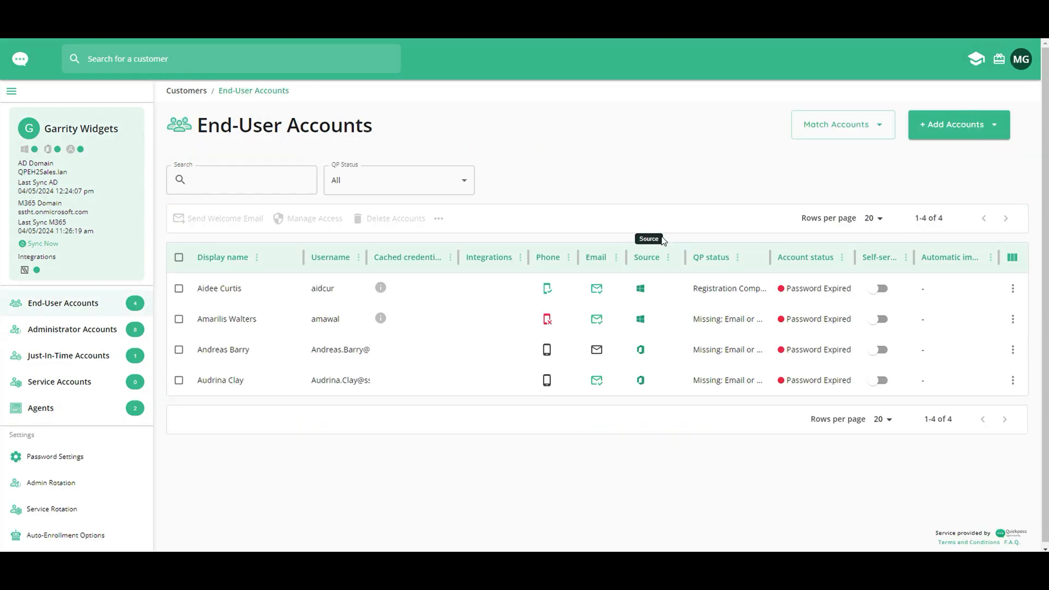
# - Start a manual single-source end-user import with Local Accounts as the source
pyautogui.click(962, 126)
pyautogui.click(966, 172)
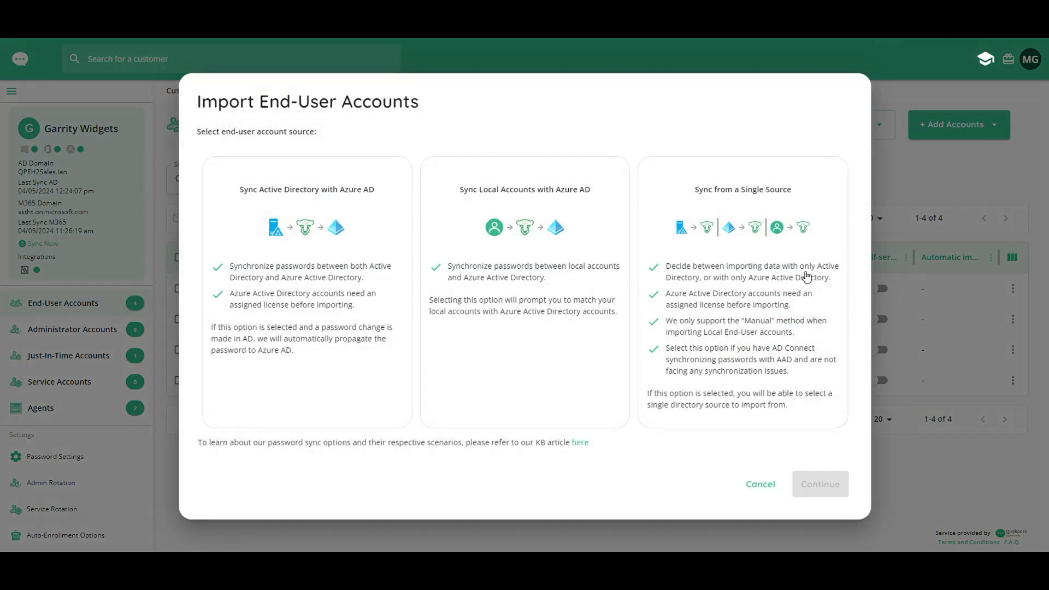
pyautogui.click(807, 277)
pyautogui.click(820, 484)
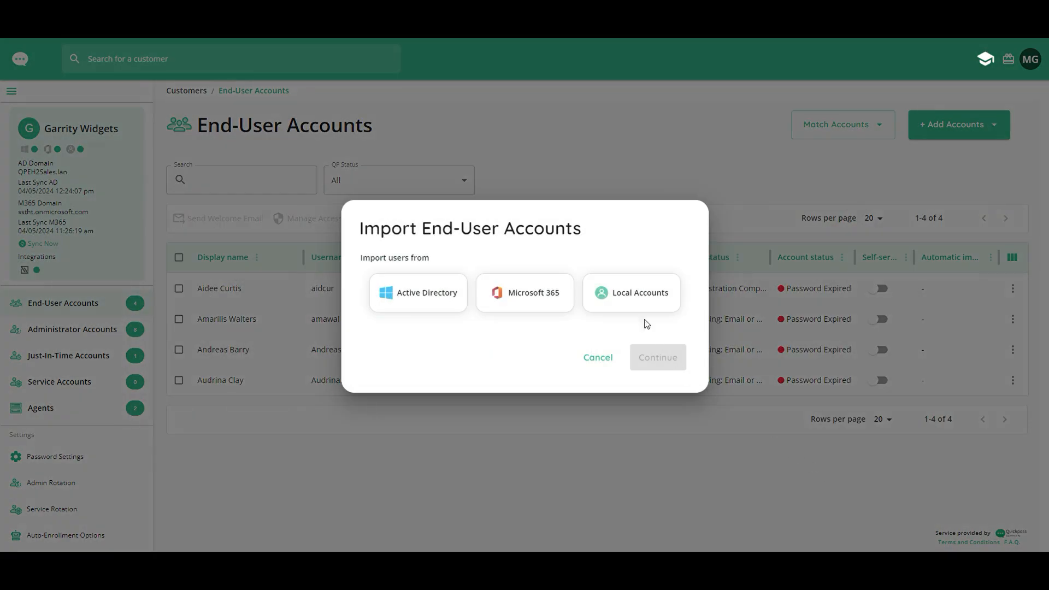
pyautogui.click(634, 294)
pyautogui.click(653, 361)
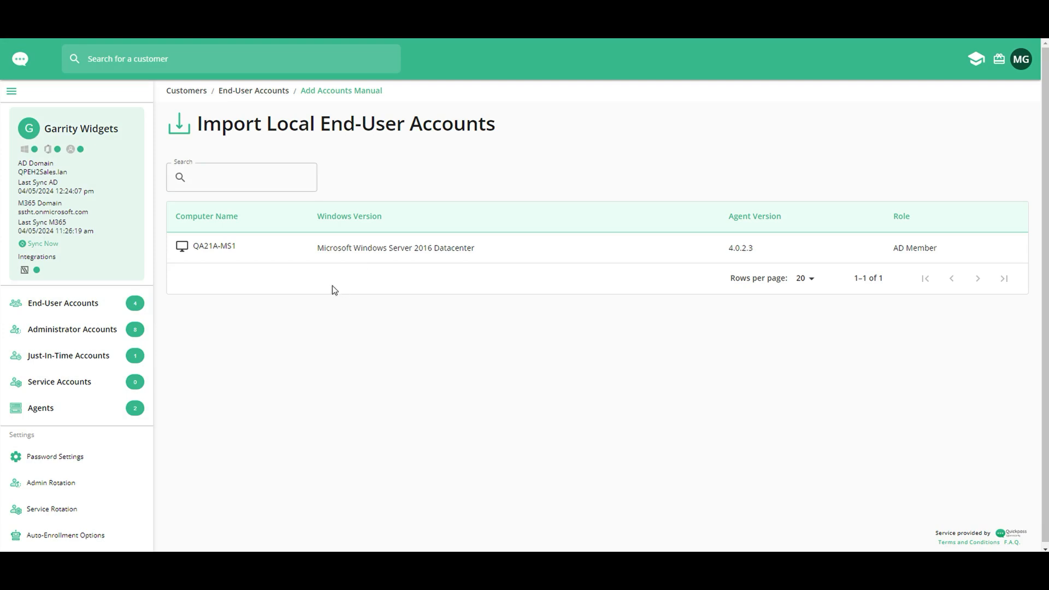
# - Import the QPDSysAdmin local account from computer QA21A-MS1 as an end user
pyautogui.click(217, 250)
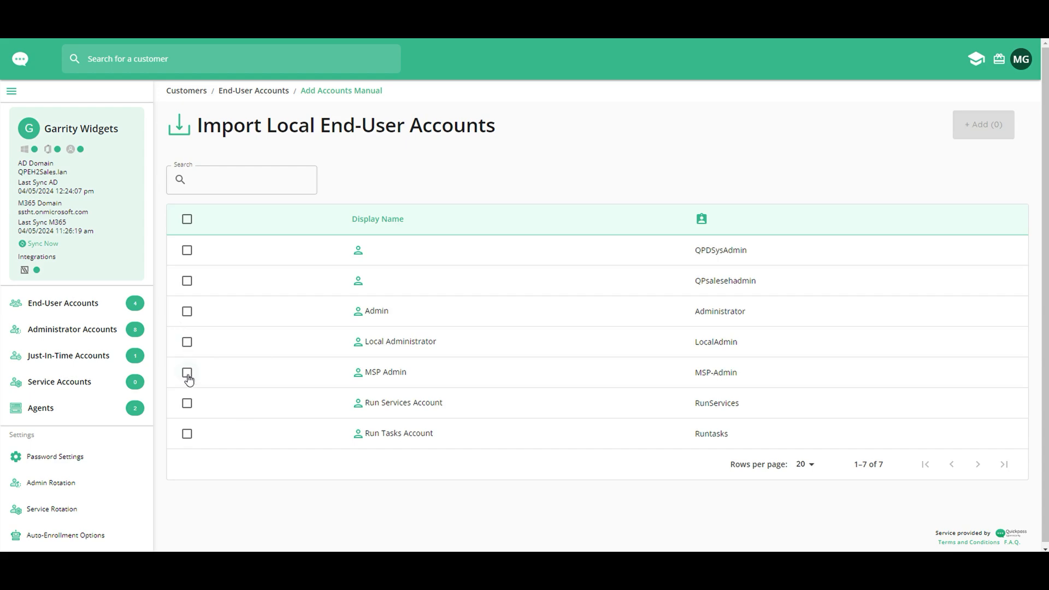
pyautogui.click(187, 250)
pyautogui.click(974, 129)
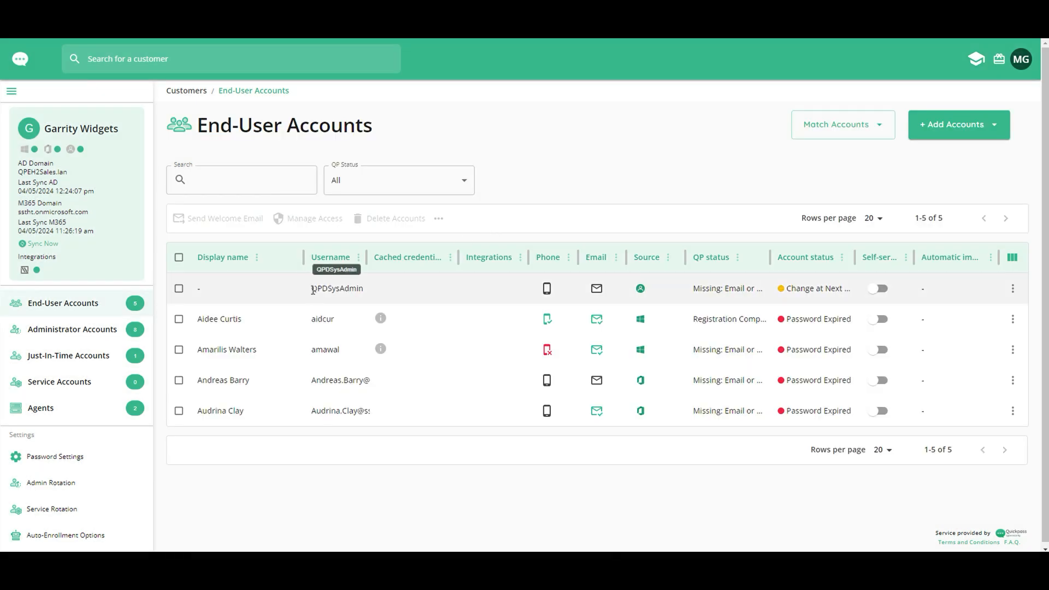
pyautogui.moveTo(310, 289); pyautogui.dragTo(365, 290)
pyautogui.click(477, 209)
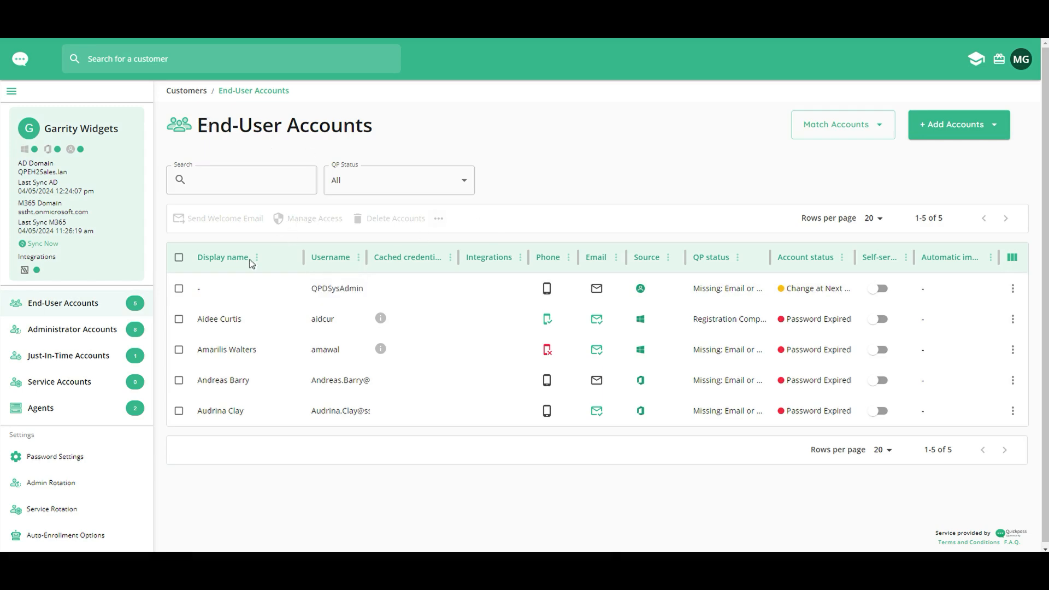
# - Delete only the QPDSysAdmin account from the end-user accounts list
pyautogui.click(179, 289)
pyautogui.click(180, 322)
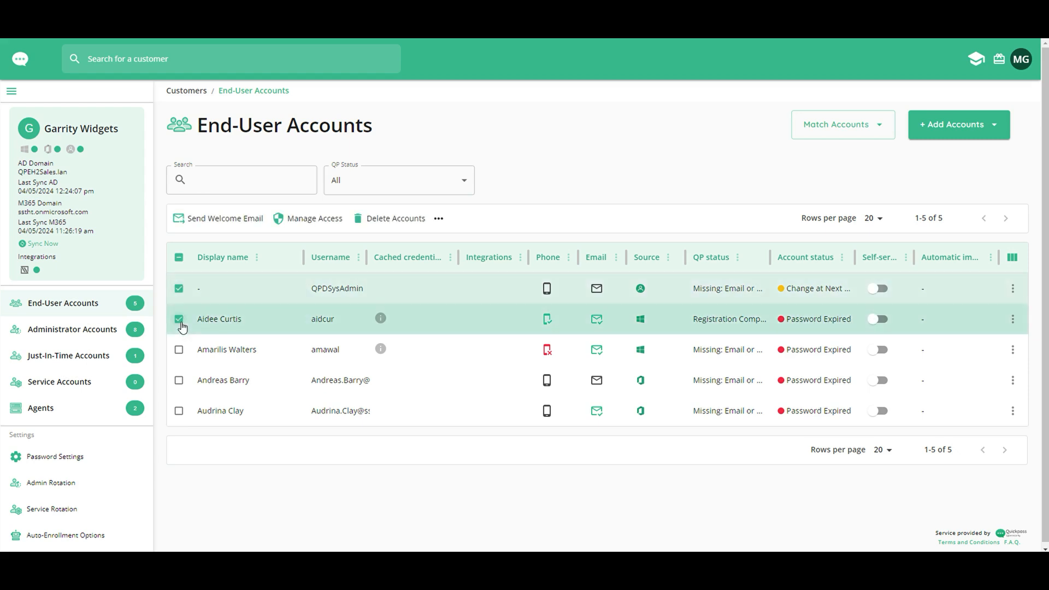
pyautogui.click(180, 321)
pyautogui.click(391, 219)
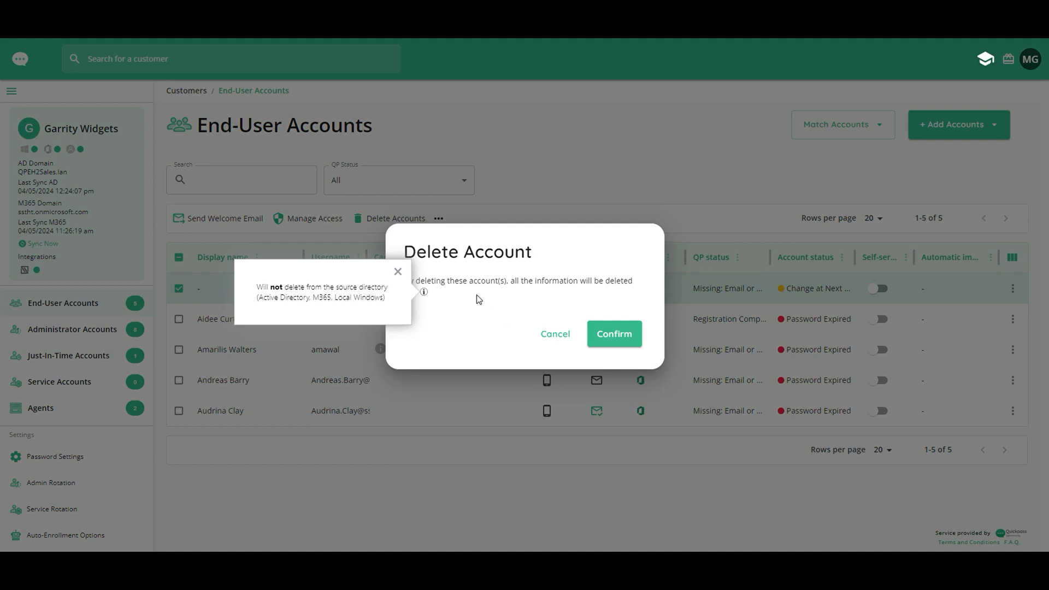
pyautogui.click(614, 334)
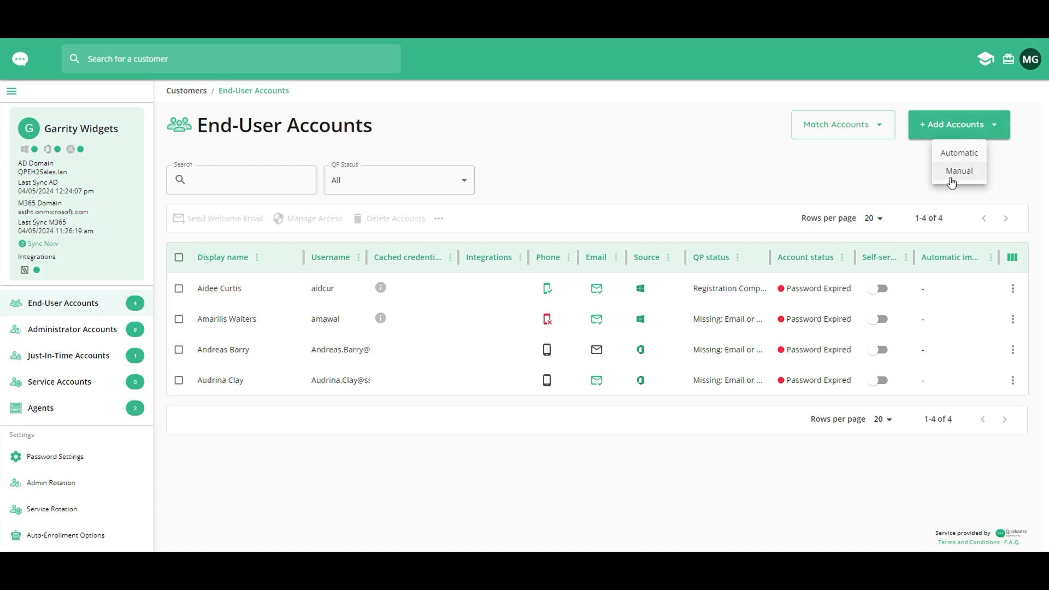
# - Start a manual end-user import using the Sync Active Directory with Azure AD option
pyautogui.click(952, 182)
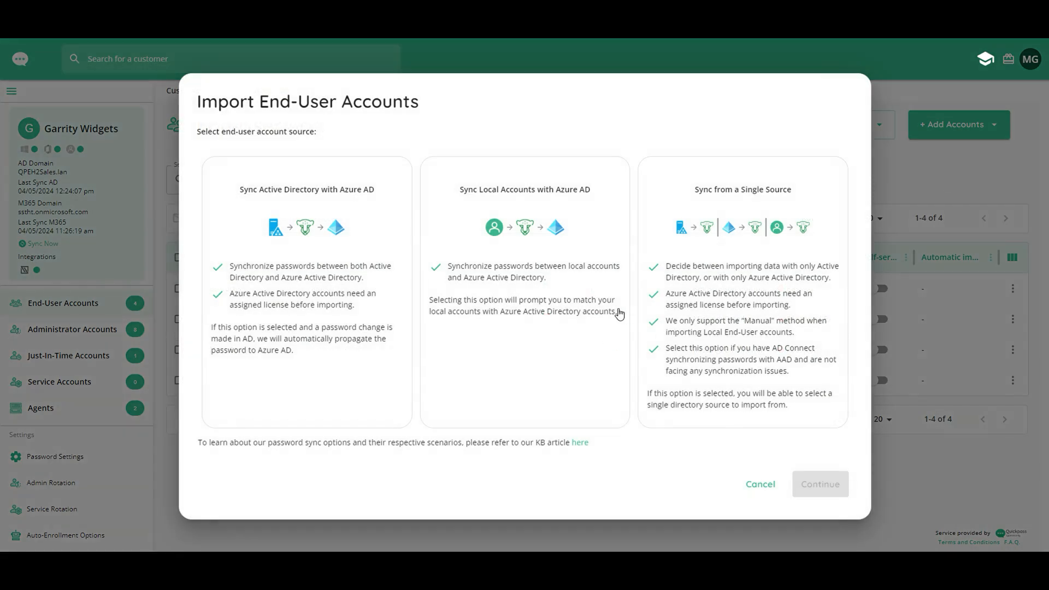
pyautogui.click(346, 358)
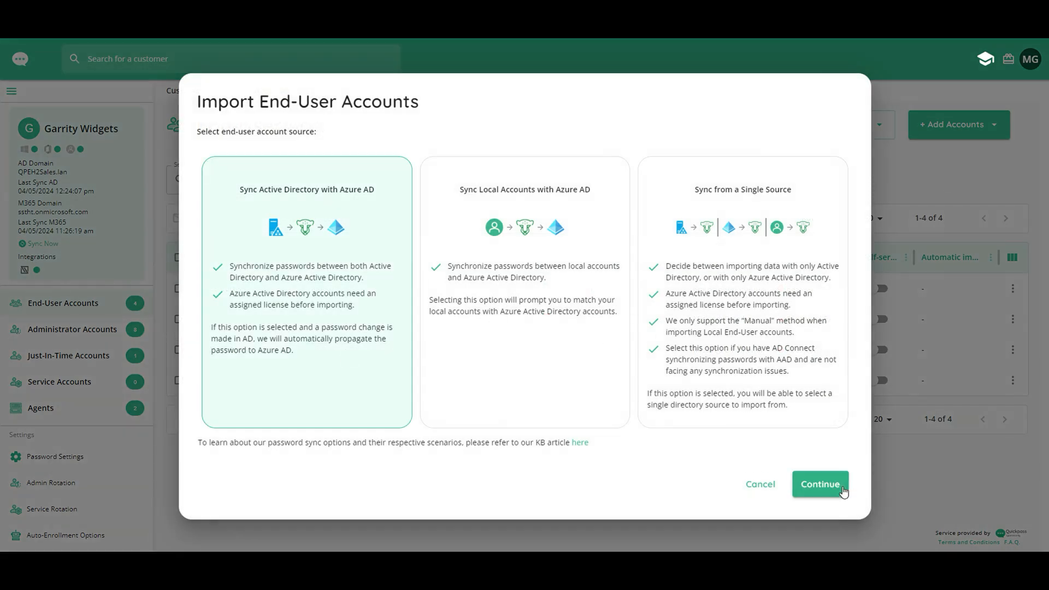
pyautogui.click(820, 484)
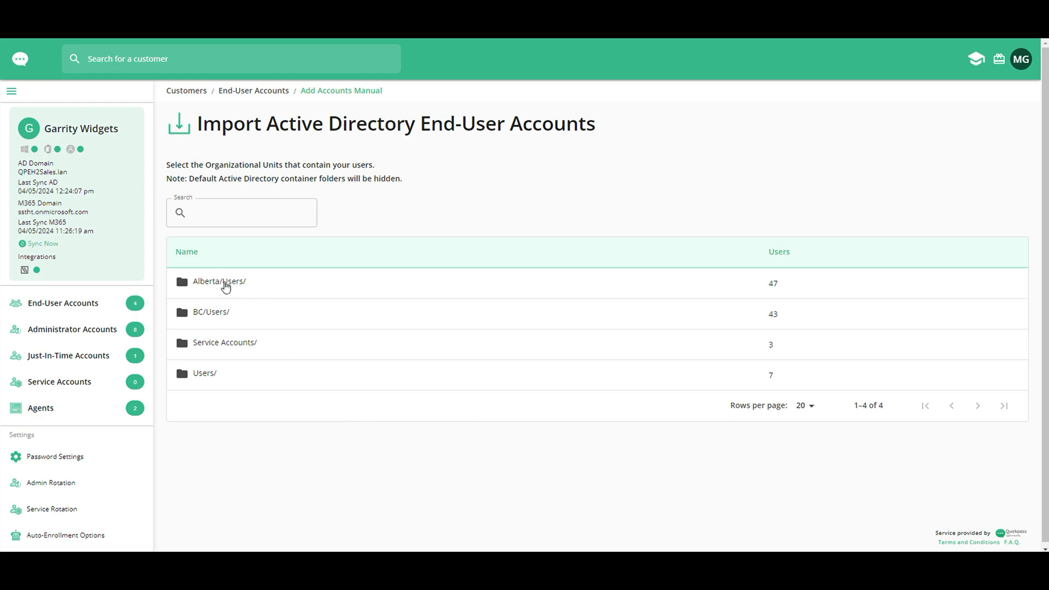
# - Add the first three accounts in the Alberta/Users/ organizational unit to the Active Directory import
pyautogui.click(225, 285)
pyautogui.click(187, 250)
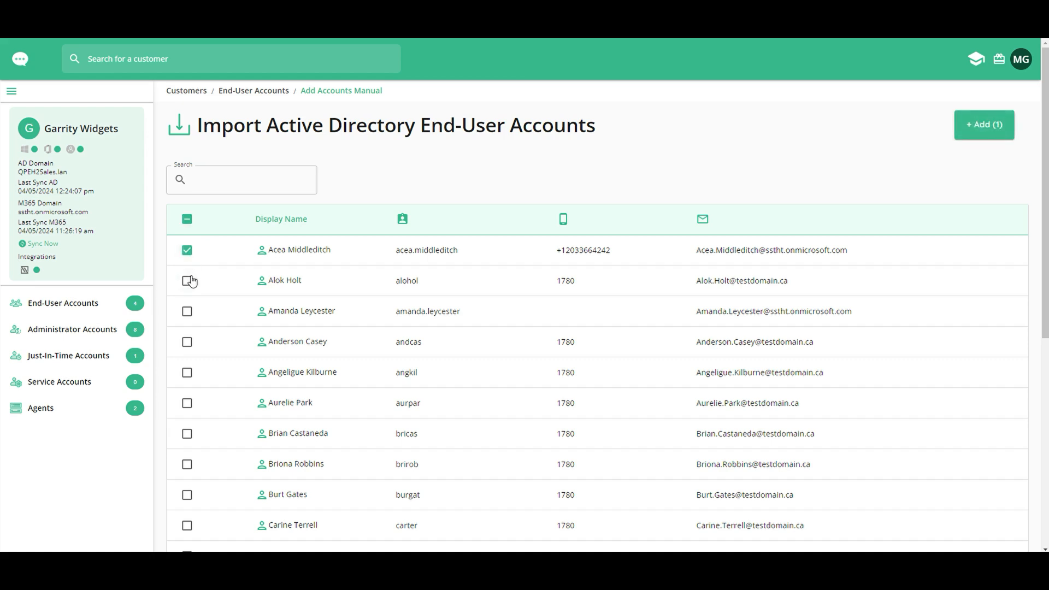
pyautogui.click(187, 281)
pyautogui.click(187, 311)
pyautogui.click(984, 124)
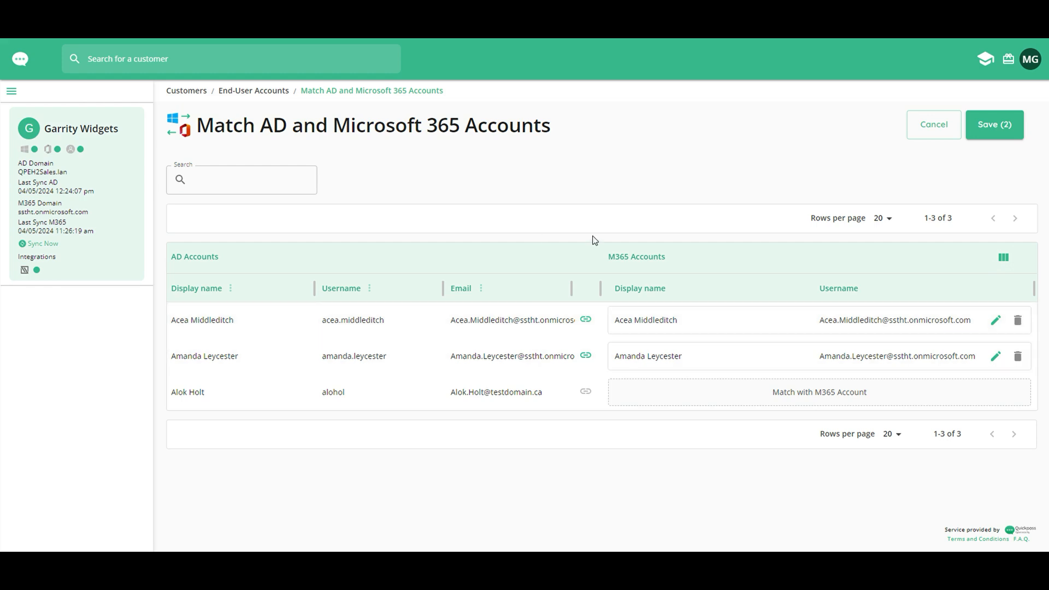
# - Match the third AD account with the second Microsoft 365 account listed, and remove that match
pyautogui.click(801, 401)
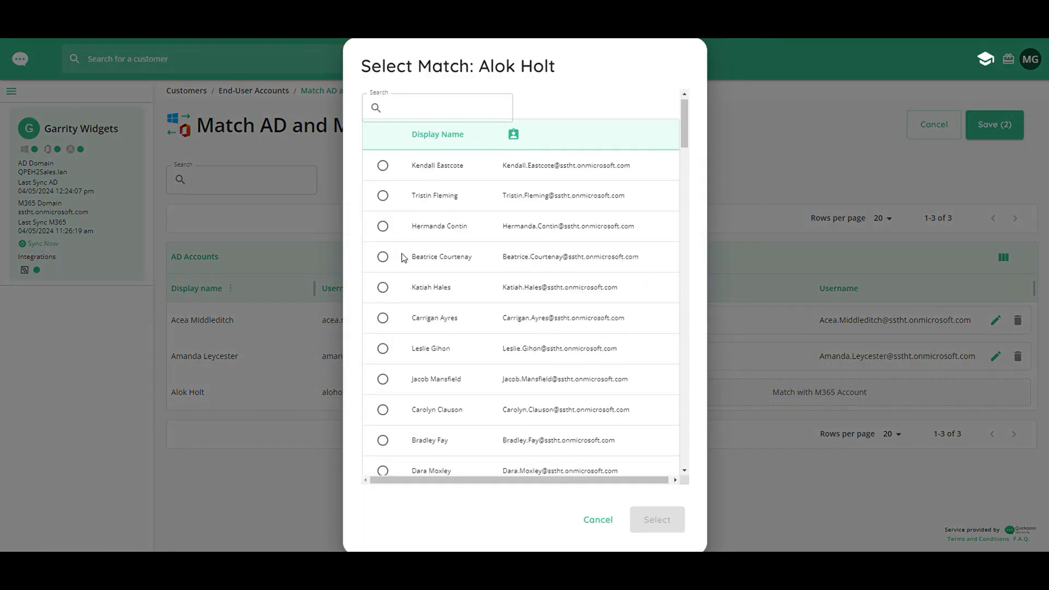
pyautogui.scroll(-4, 401, 254)
pyautogui.scroll(4, 538, 388)
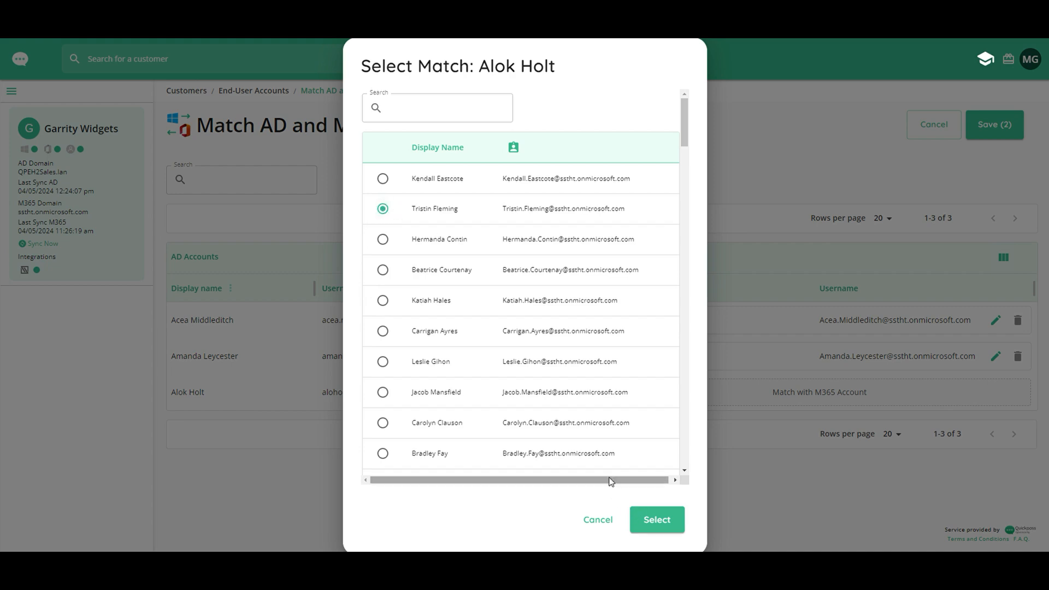
pyautogui.click(669, 526)
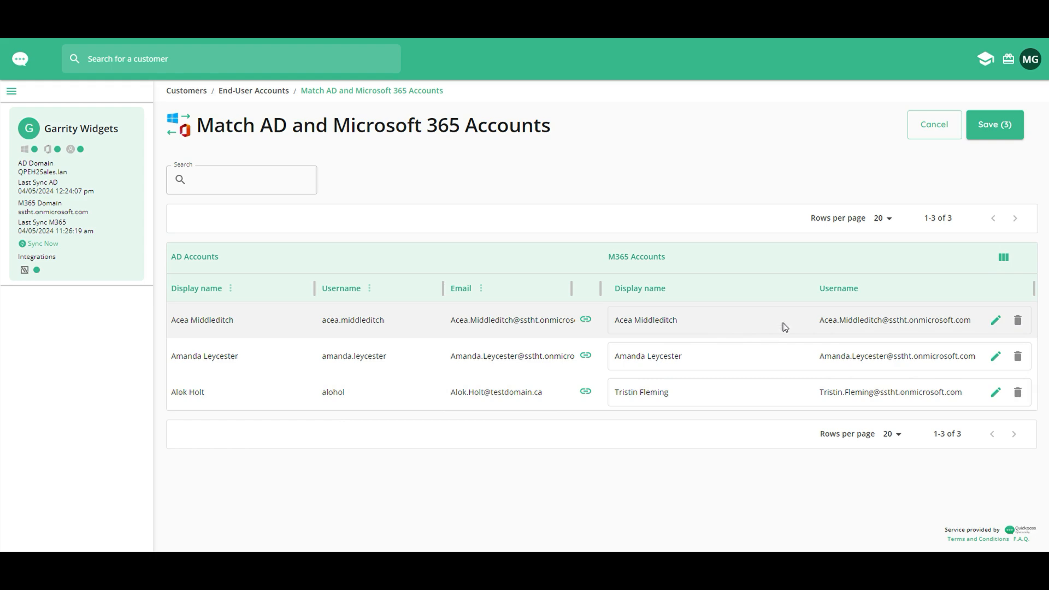
pyautogui.click(1023, 397)
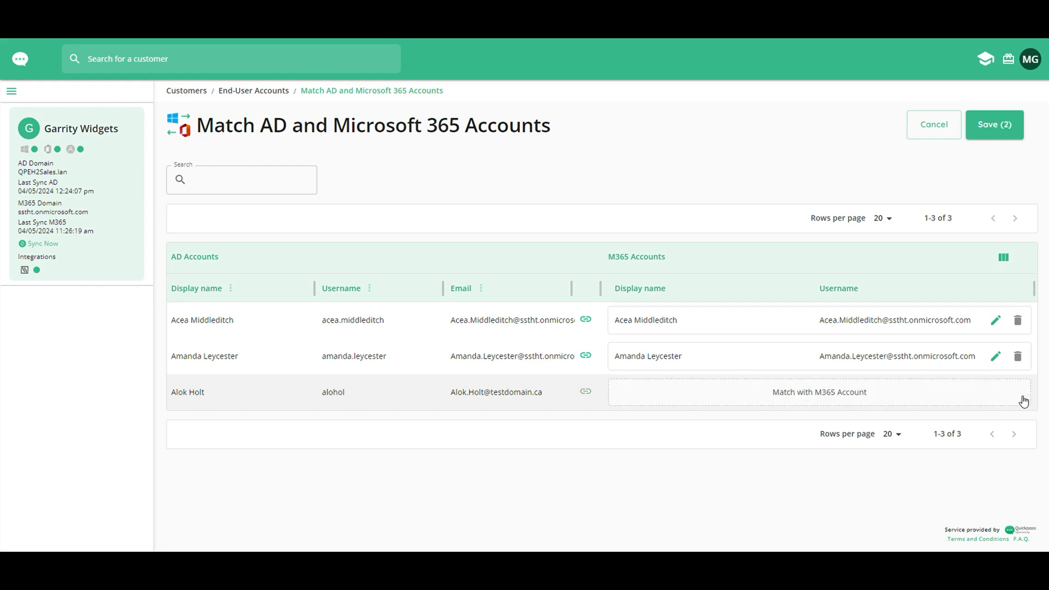
# - Remove and recreate the second AD account's match by searching Microsoft 365 accounts for its first name, and save the matches
pyautogui.click(1019, 357)
pyautogui.click(930, 370)
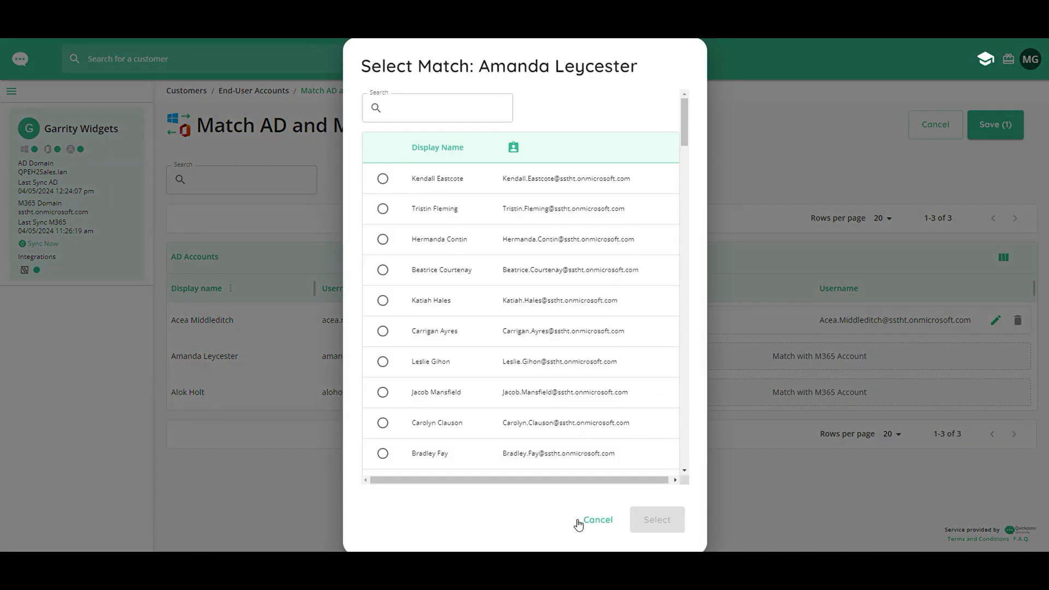
pyautogui.click(597, 519)
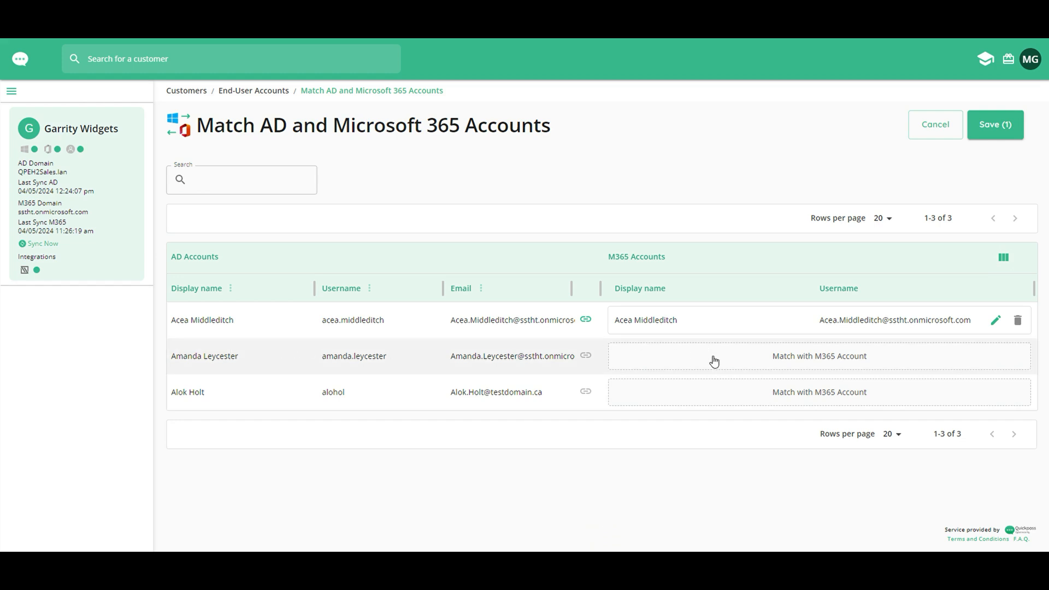
pyautogui.click(748, 361)
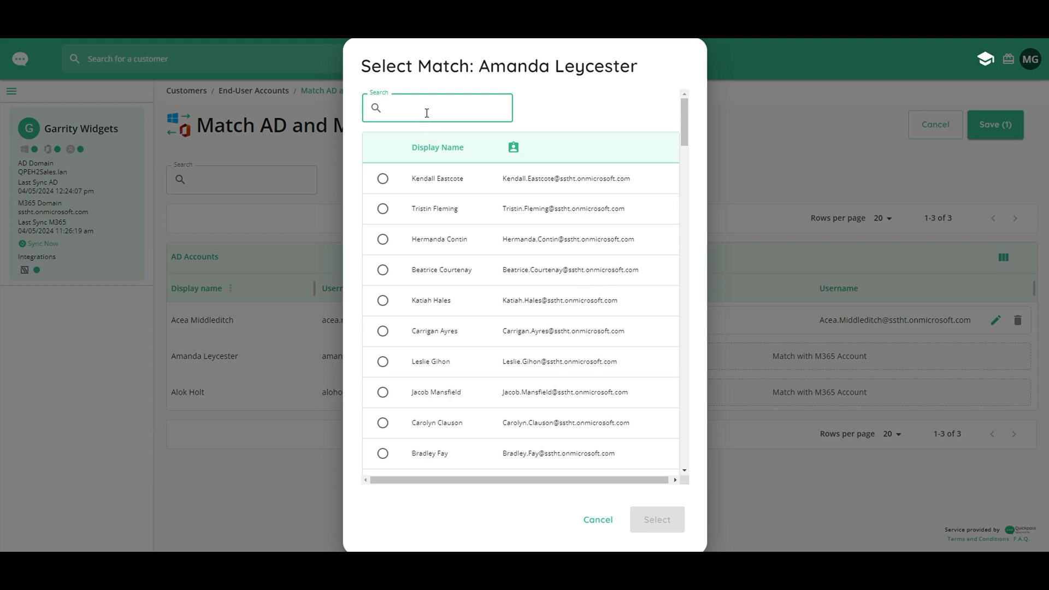
pyautogui.write('amanda')
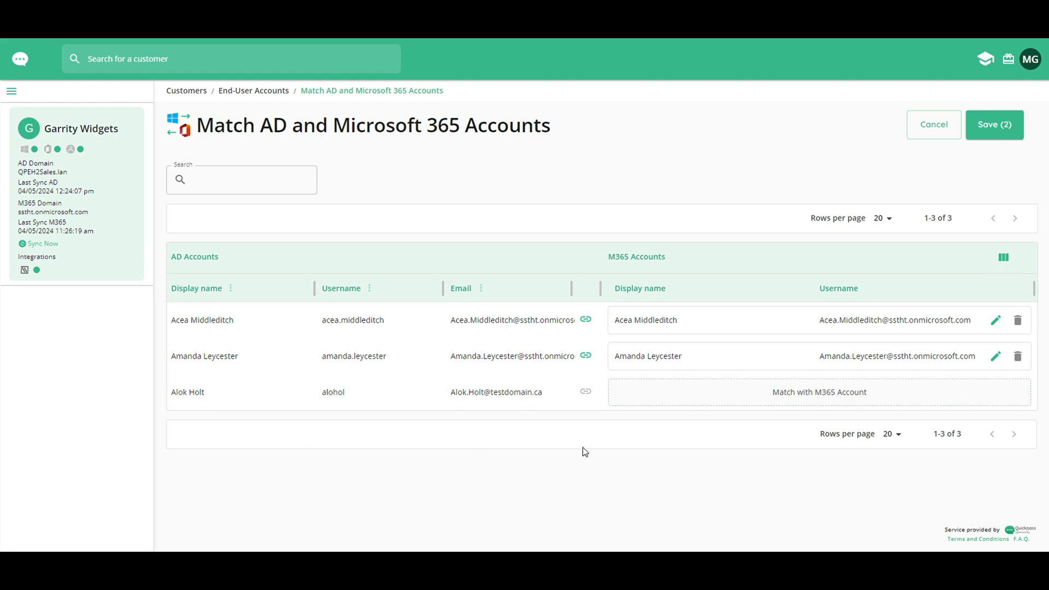
pyautogui.click(993, 127)
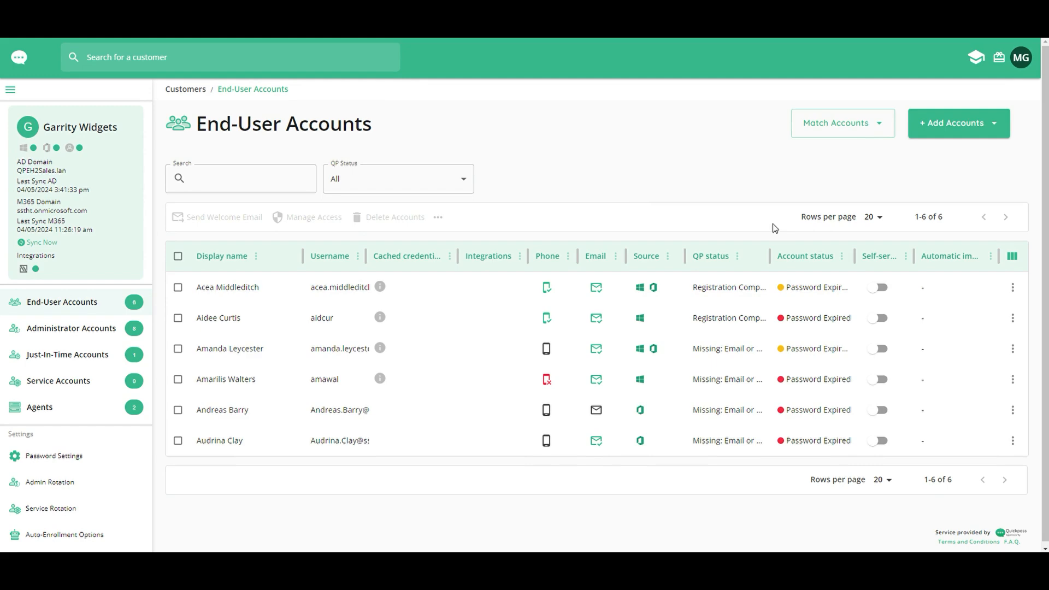
# - Start a manual end-user import using the Sync Local Accounts with Azure AD option
pyautogui.click(967, 126)
pyautogui.click(960, 170)
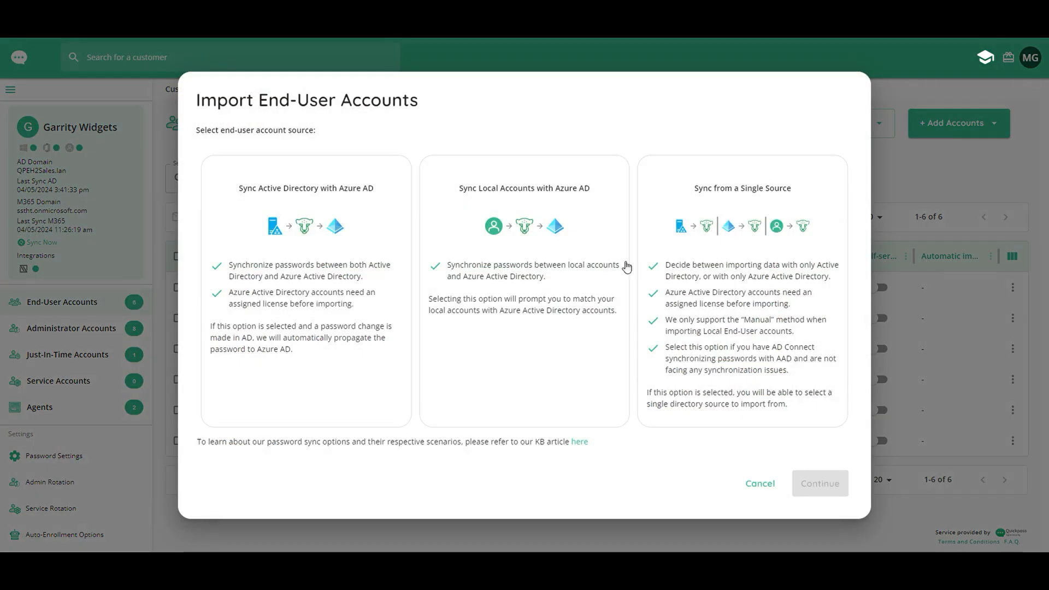
pyautogui.click(561, 298)
pyautogui.click(820, 486)
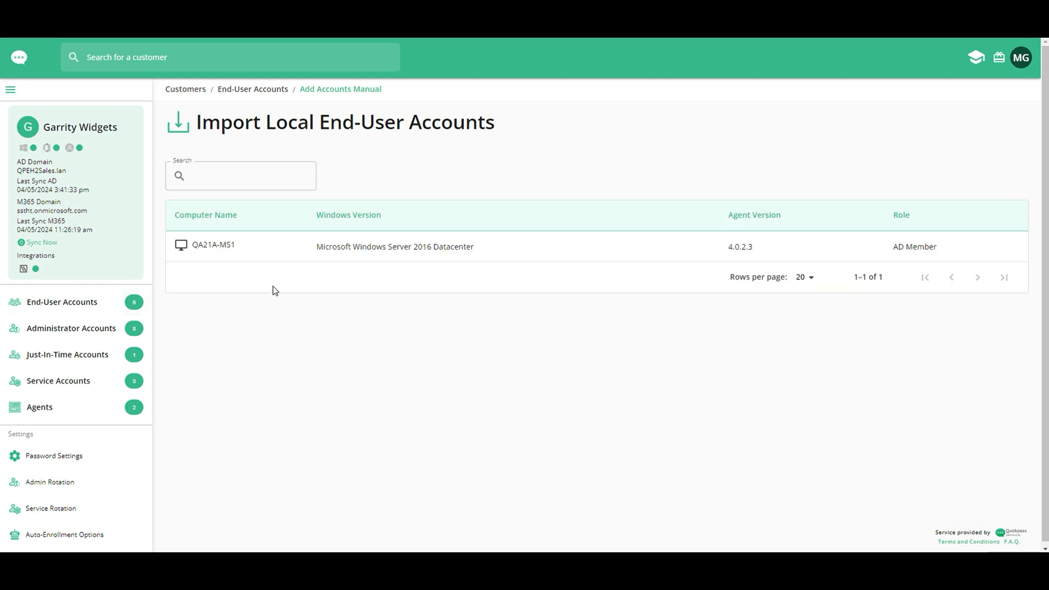
# - Add the fourth and fifth local accounts listed on computer QA21A-MS1 to the end-user import
pyautogui.click(219, 250)
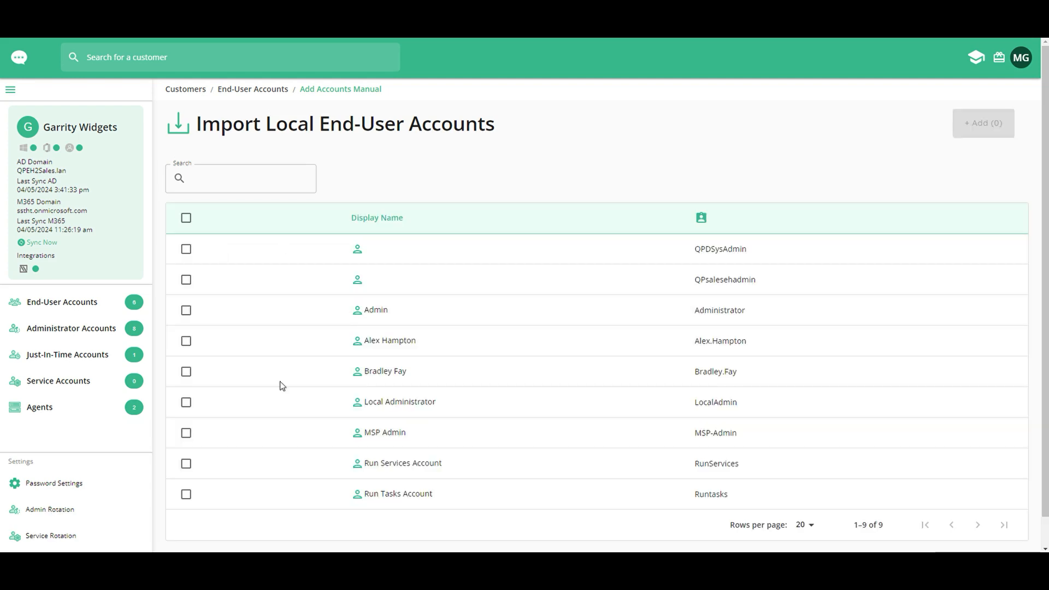
pyautogui.click(186, 341)
pyautogui.click(185, 371)
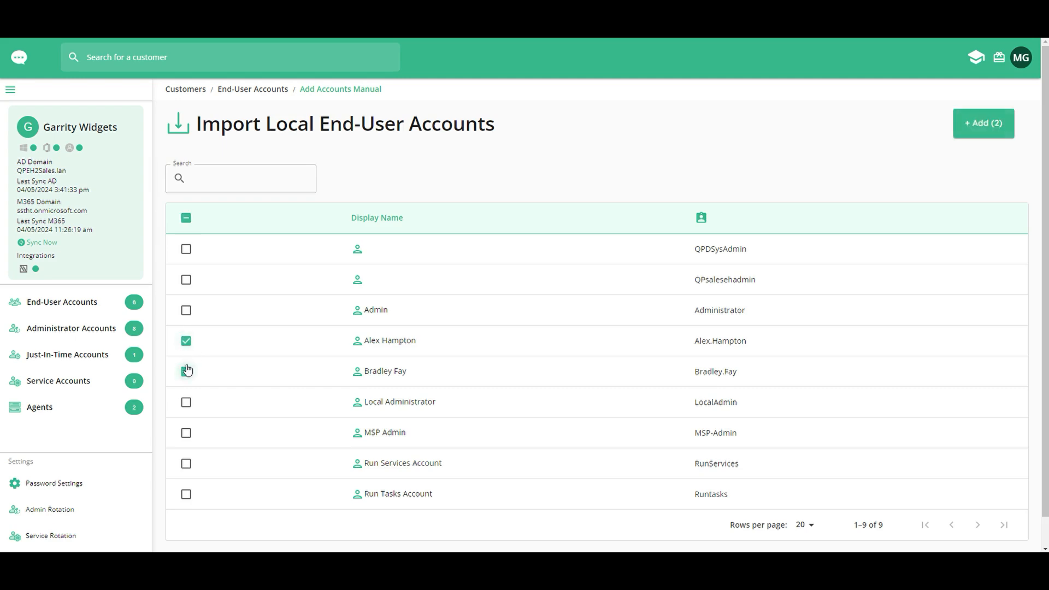
pyautogui.click(985, 122)
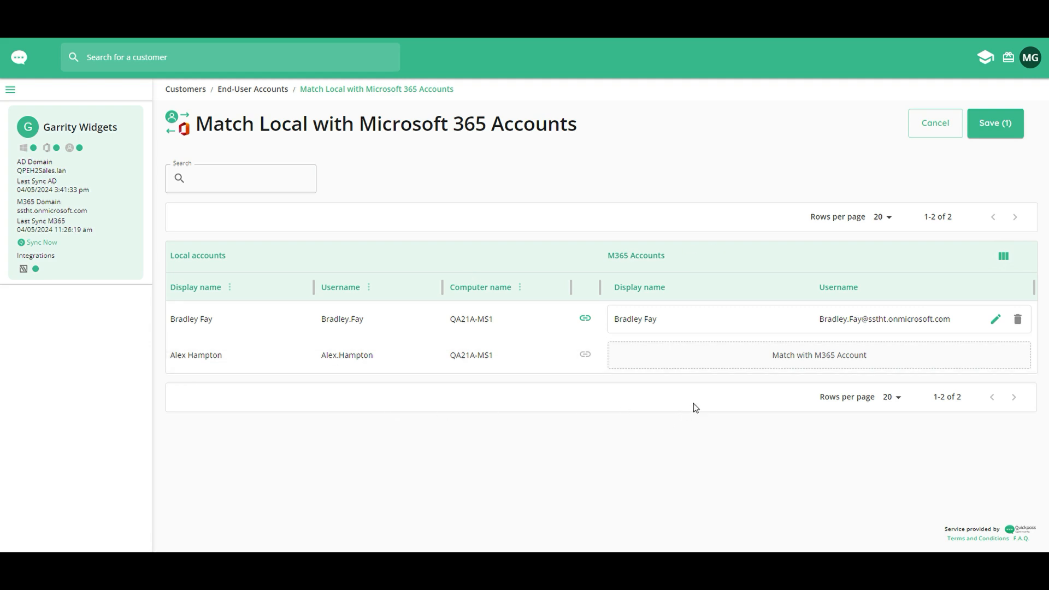
# - Match the unmatched local account with the Microsoft 365 account found by searching its first name, and save the matches
pyautogui.click(747, 362)
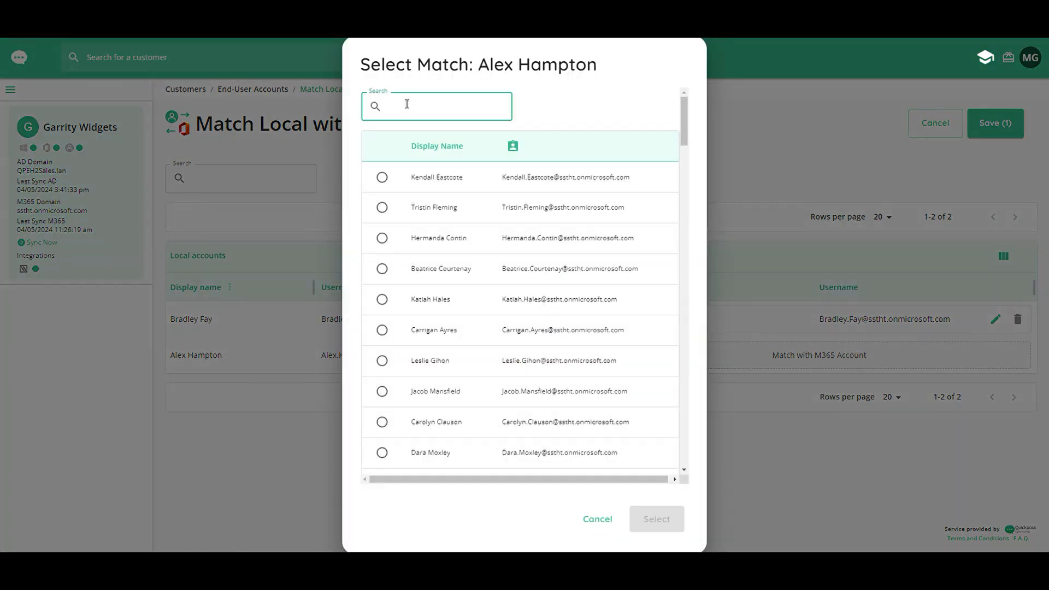
pyautogui.write('alex')
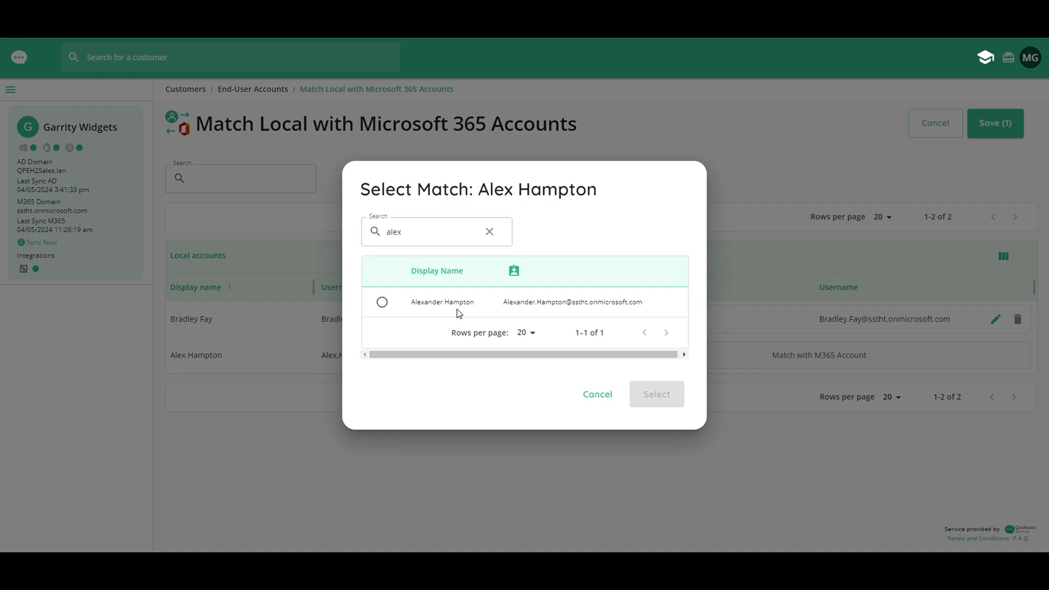
pyautogui.click(386, 305)
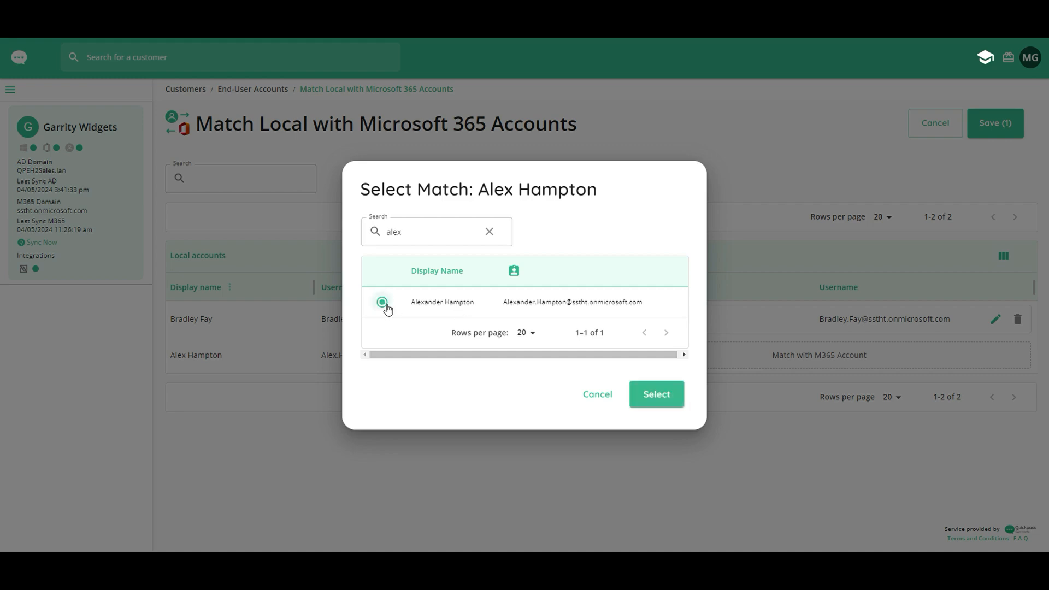
pyautogui.click(657, 401)
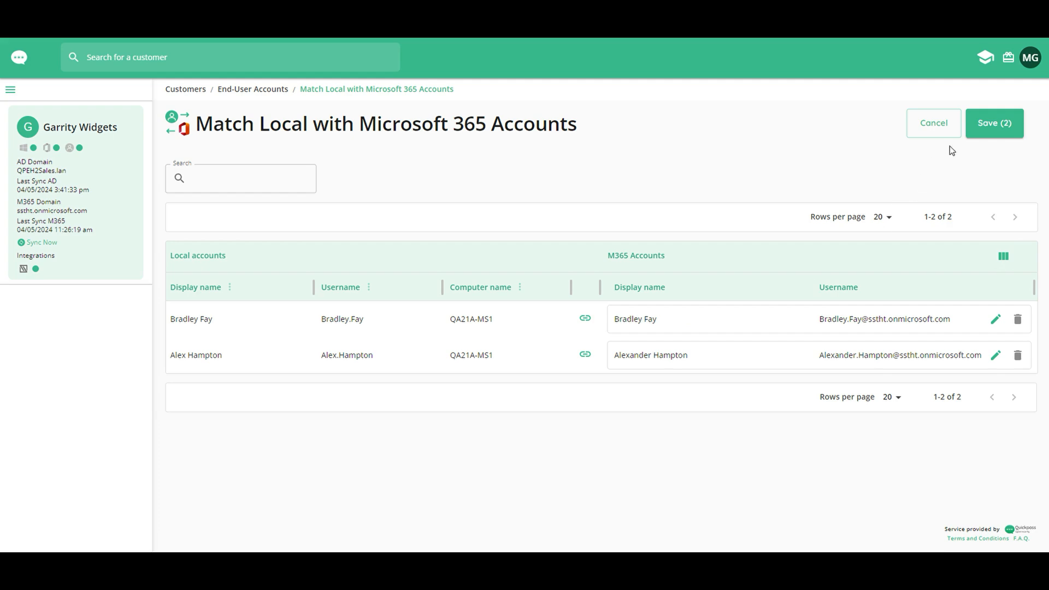
pyautogui.click(989, 126)
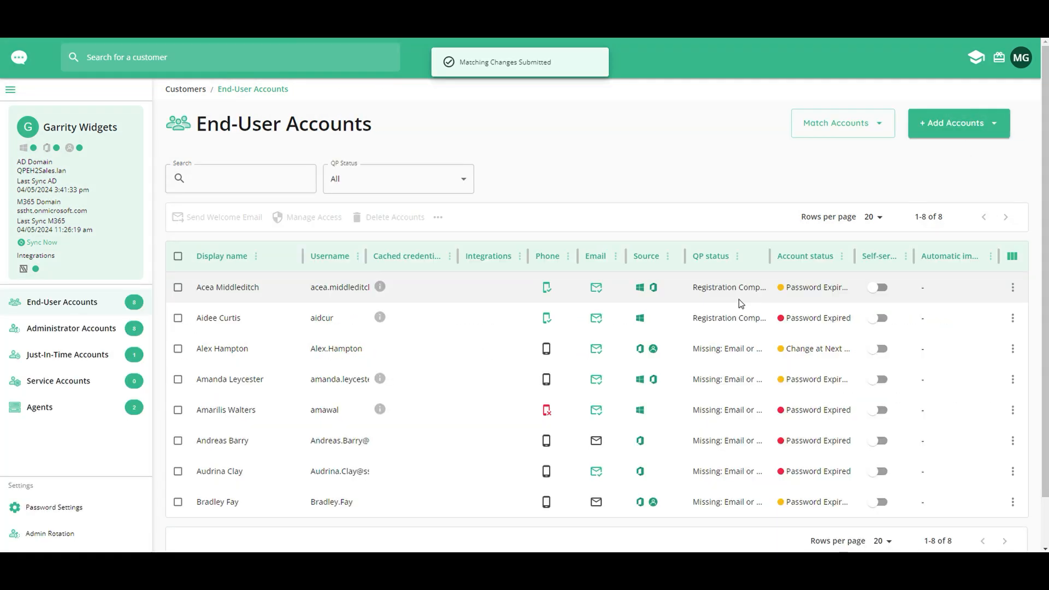
pyautogui.scroll(-1, 742, 327)
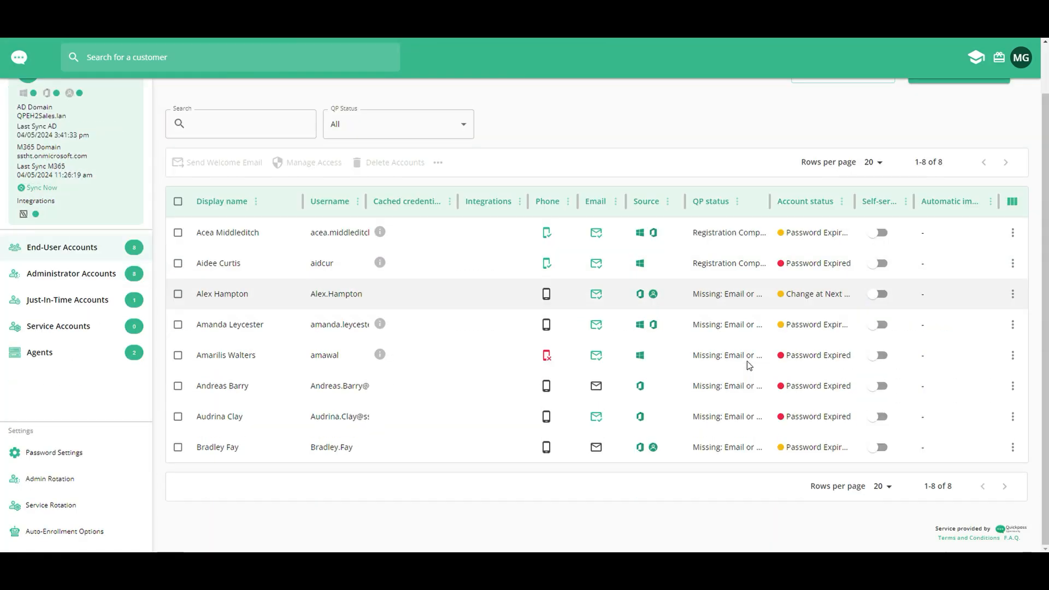